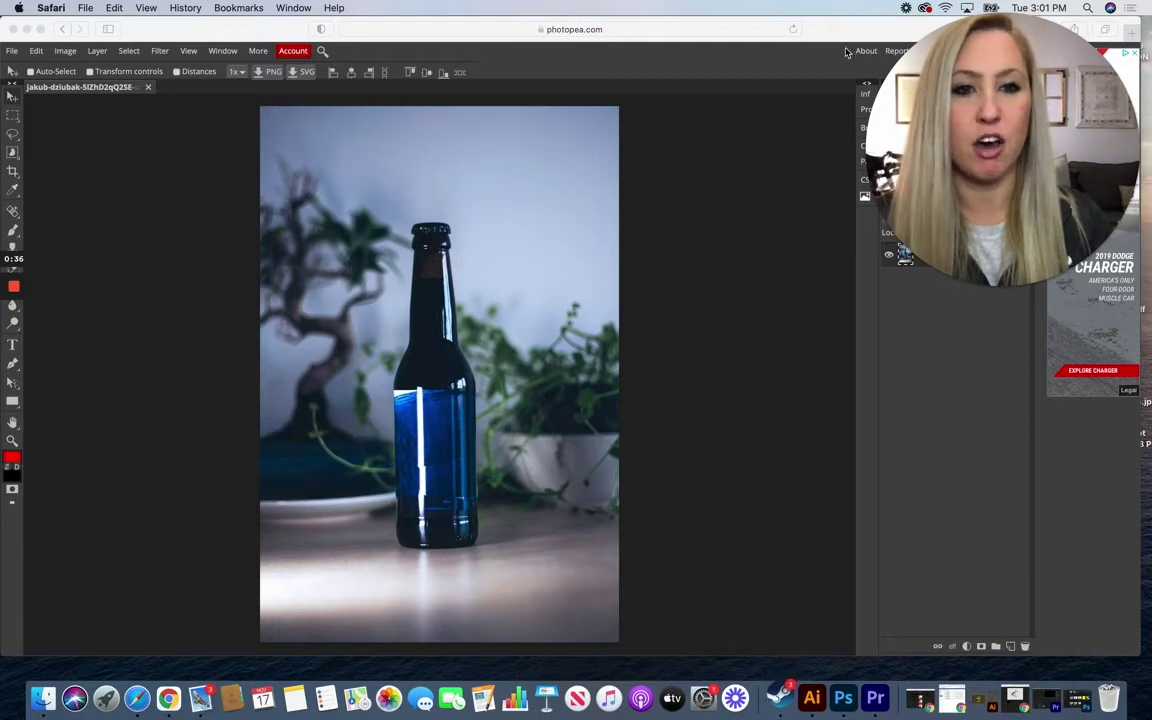
# Step: Shift the browser window aside to reveal the desktop
pyautogui.moveTo(846, 43); pyautogui.dragTo(696, 43)
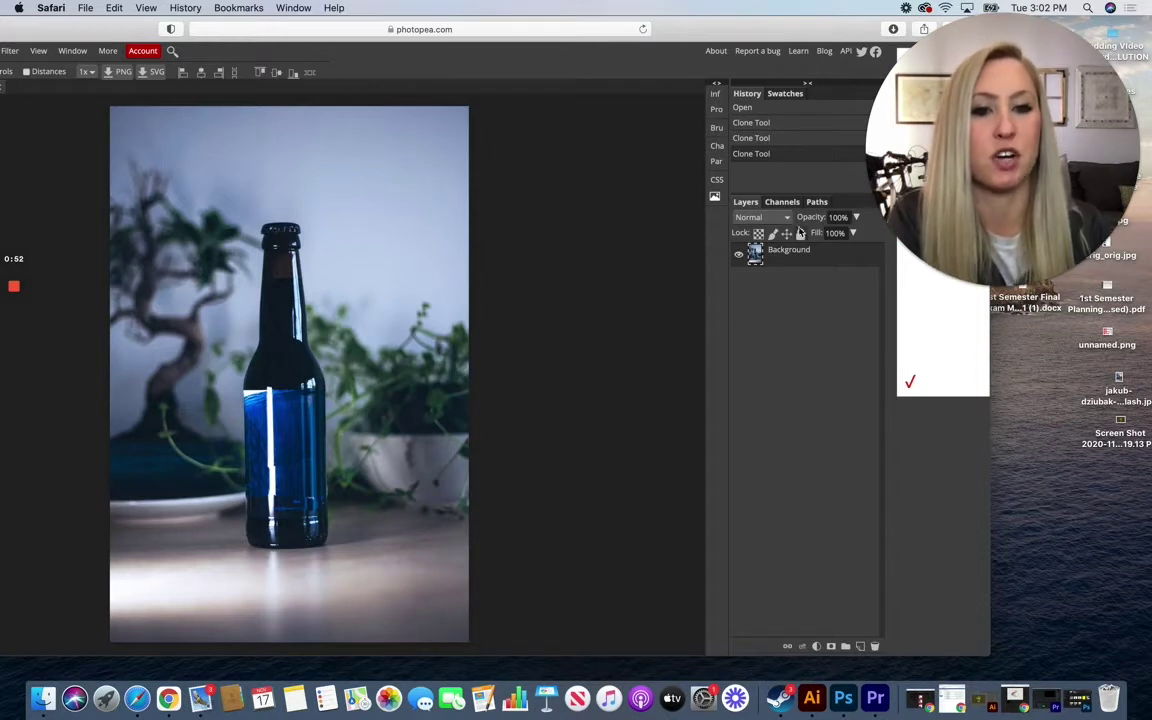
# Step: Duplicate the Background layer and add a Levels adjustment layer
pyautogui.moveTo(785, 252); pyautogui.dragTo(862, 647)
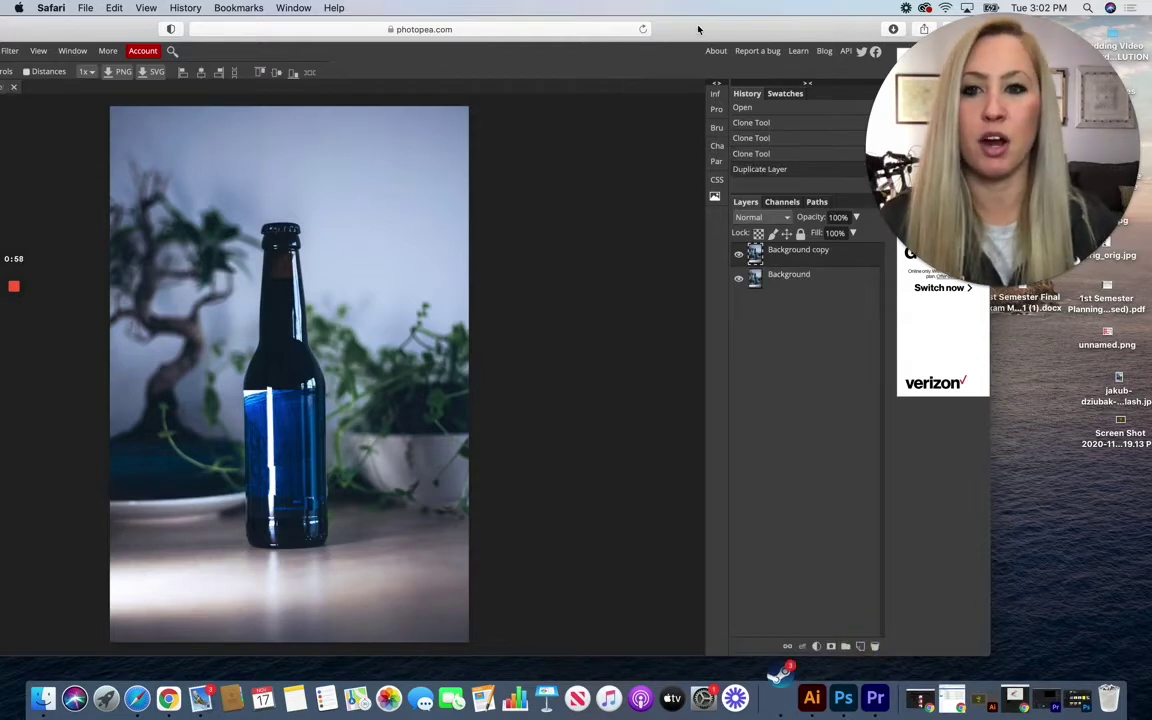
pyautogui.moveTo(694, 18); pyautogui.dragTo(734, 20)
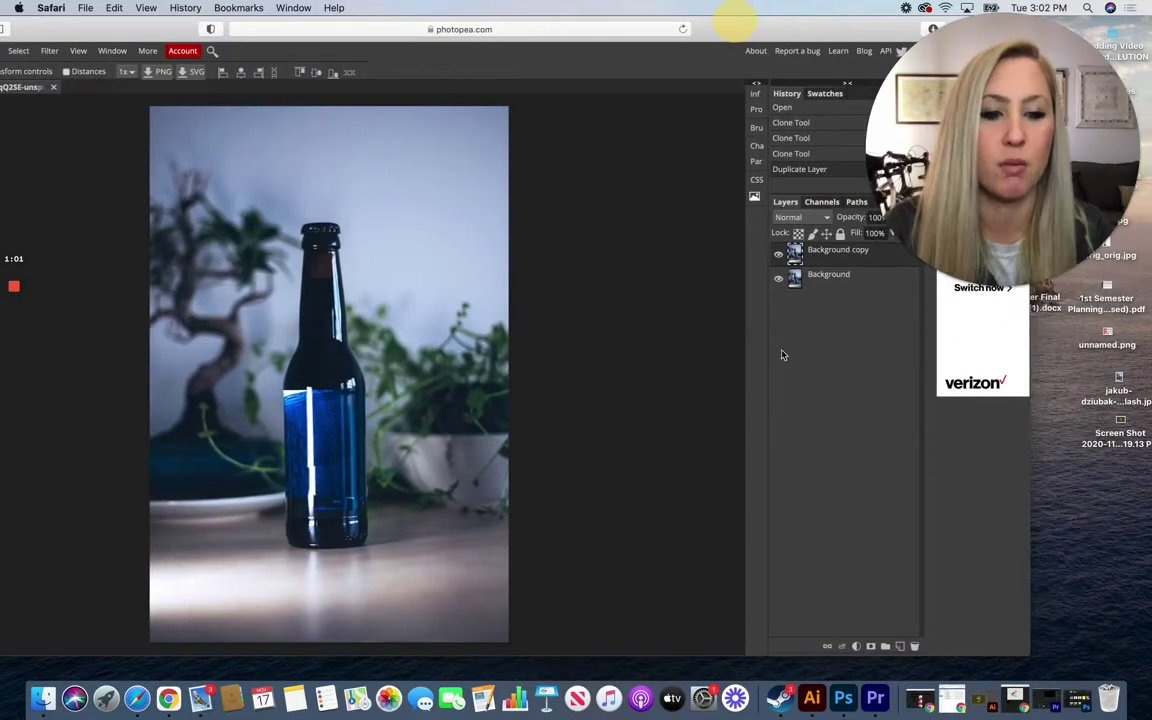
pyautogui.click(856, 647)
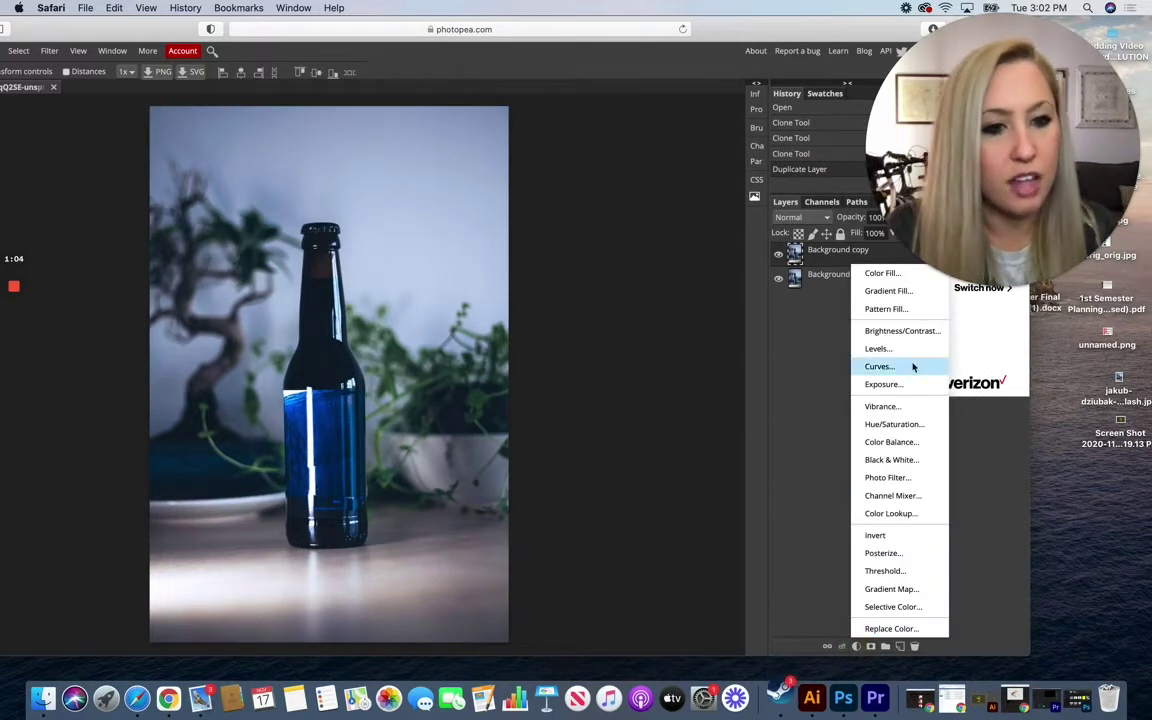
pyautogui.click(880, 348)
# Step: In Levels, set Red white input to 250, Green black to about 11, Blue black to 28
pyautogui.click(622, 158)
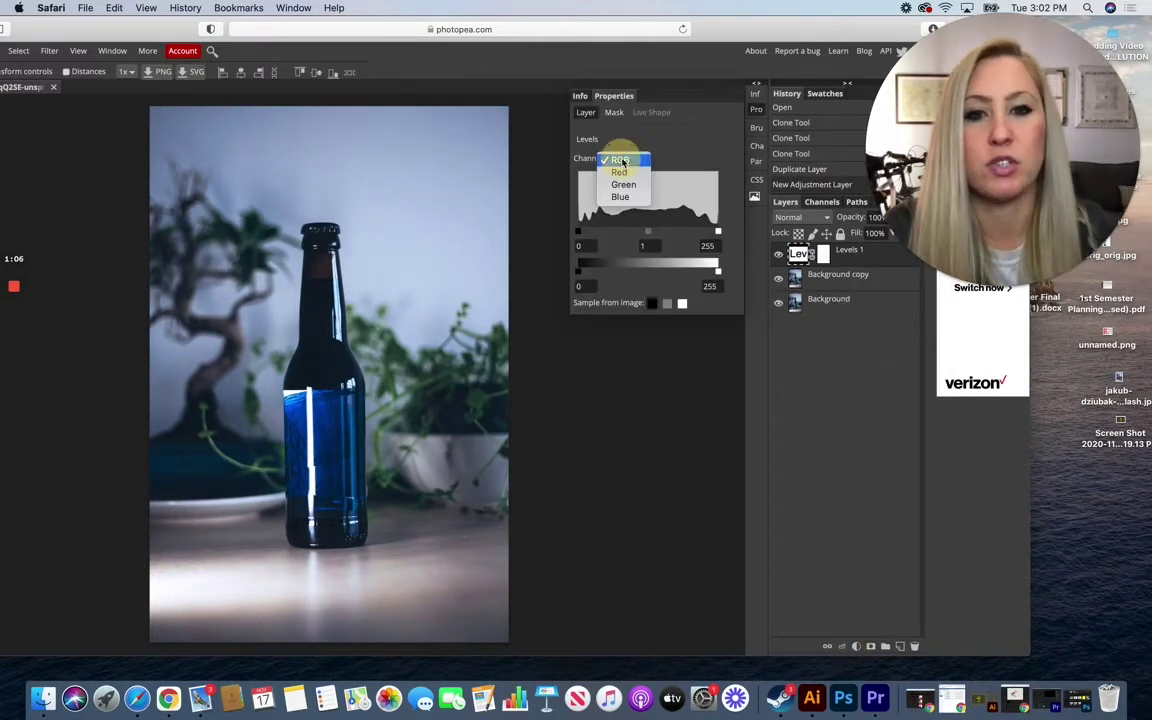
pyautogui.click(618, 171)
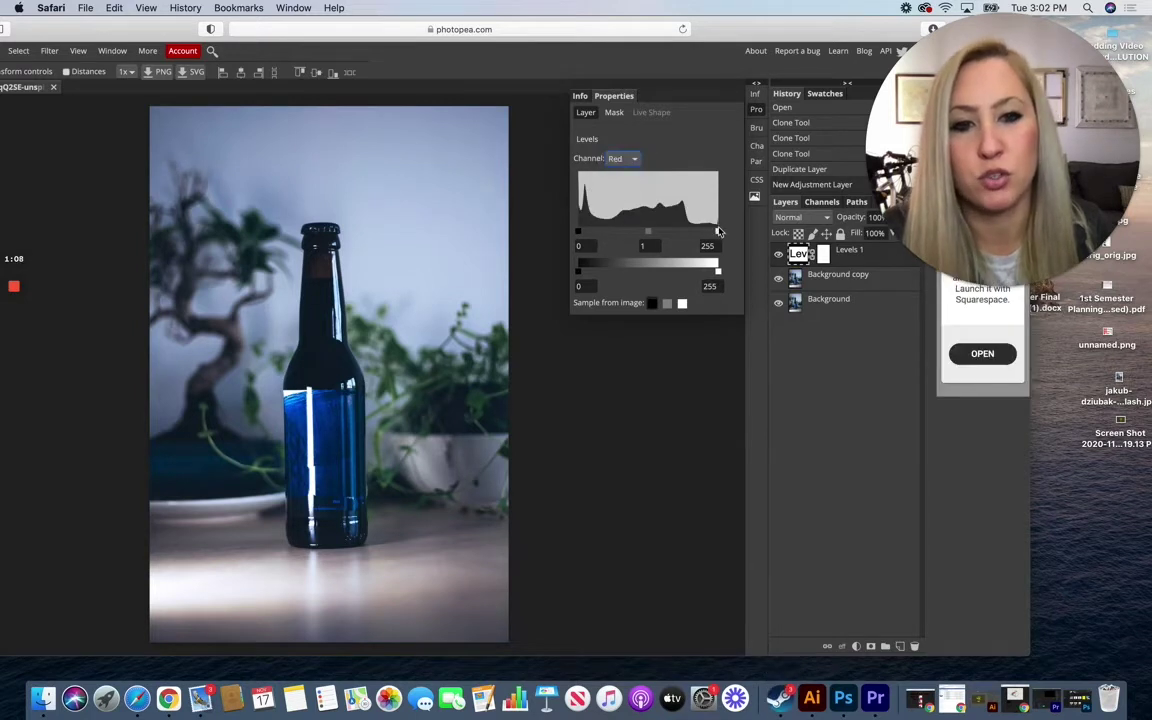
pyautogui.moveTo(719, 233); pyautogui.dragTo(715, 231)
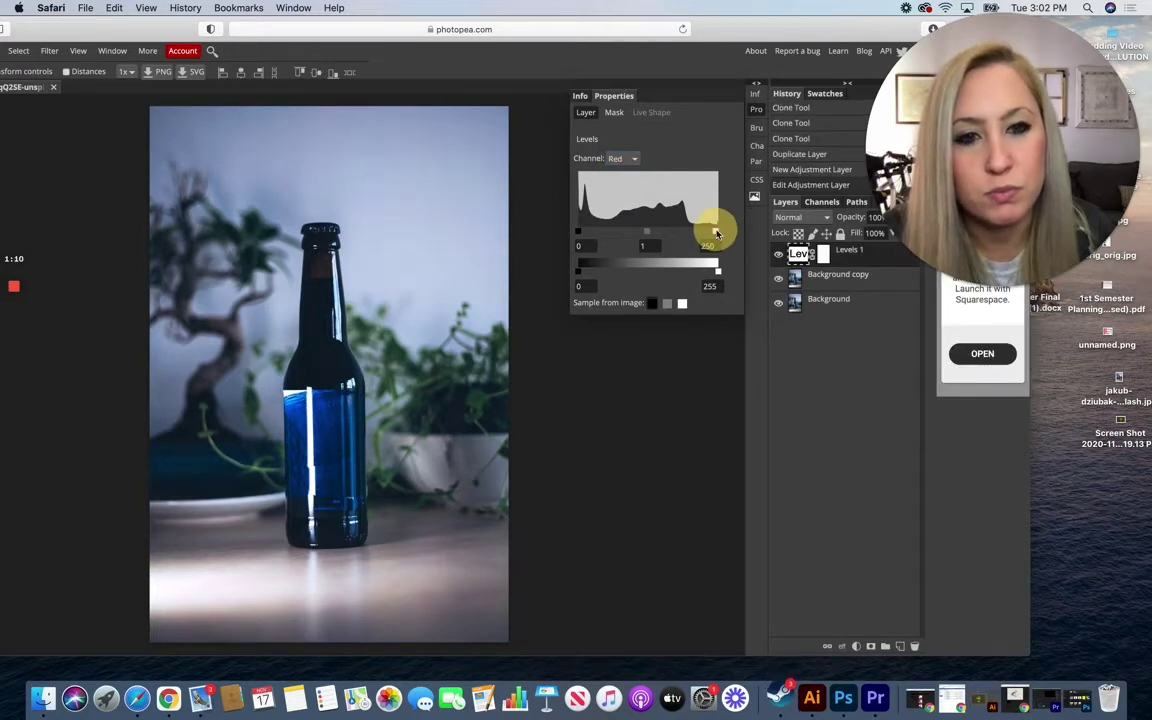
pyautogui.click(632, 160)
pyautogui.click(620, 172)
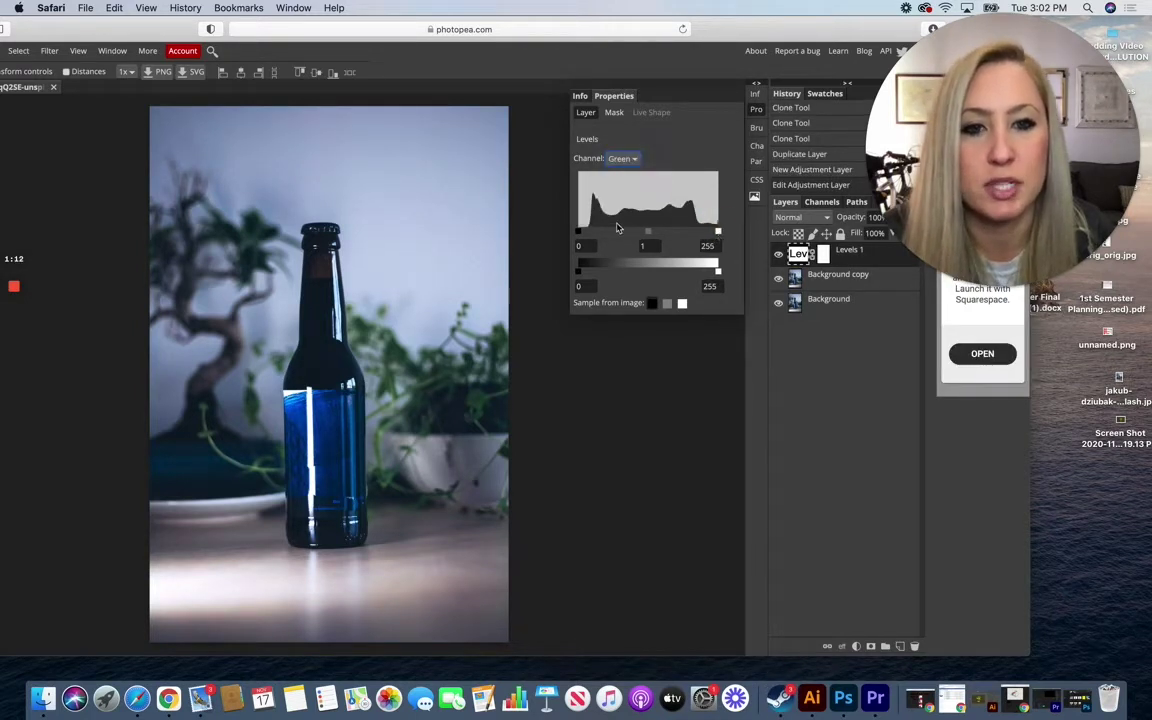
pyautogui.moveTo(582, 234); pyautogui.dragTo(586, 235)
pyautogui.click(621, 158)
pyautogui.click(620, 172)
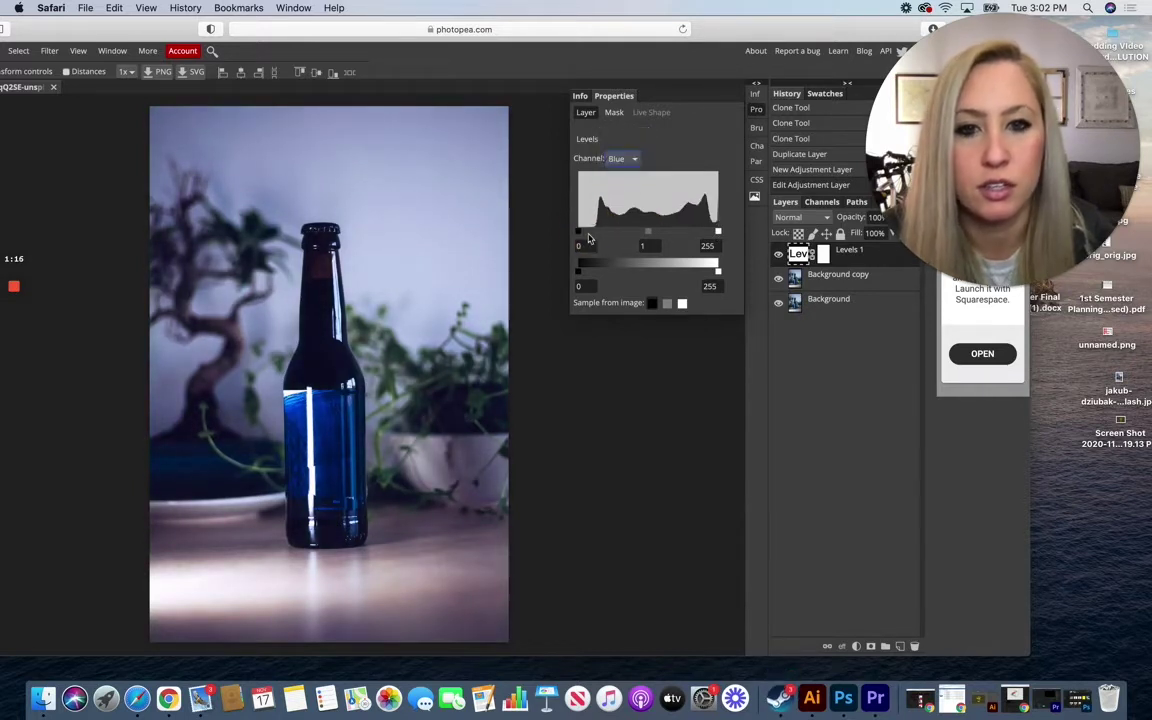
pyautogui.moveTo(582, 236); pyautogui.dragTo(593, 233)
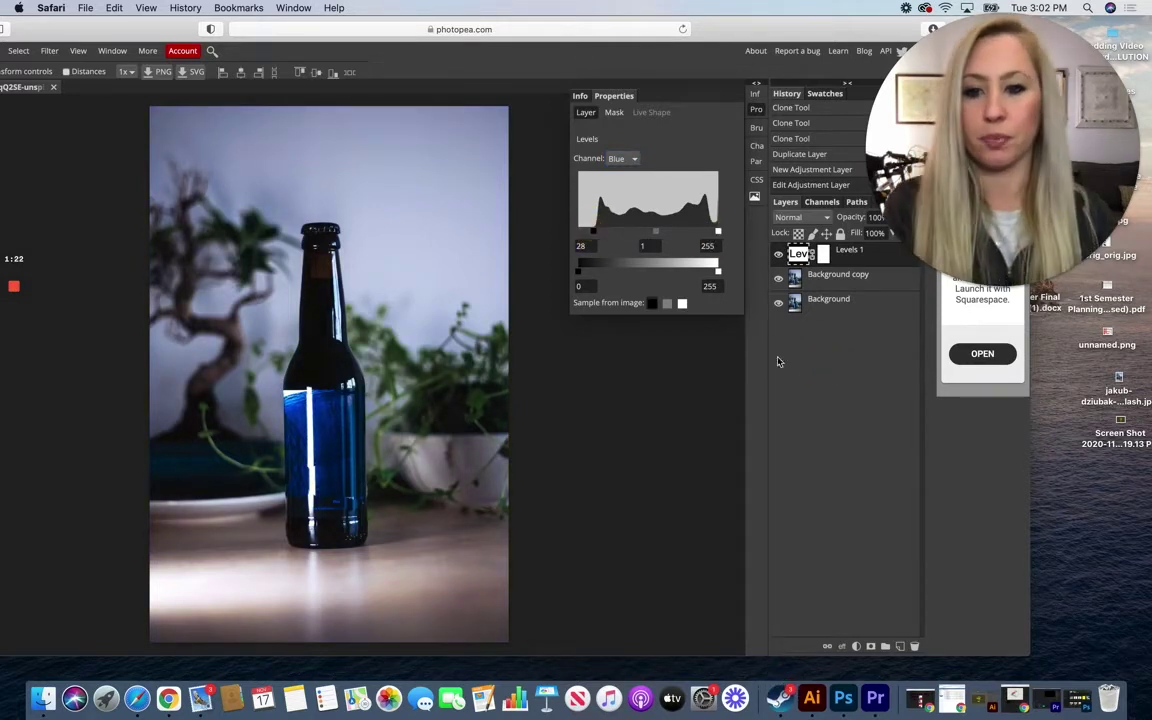
# Step: Toggle the Levels adjustment off and on to compare the warming effect
pyautogui.click(778, 256)
pyautogui.click(778, 256)
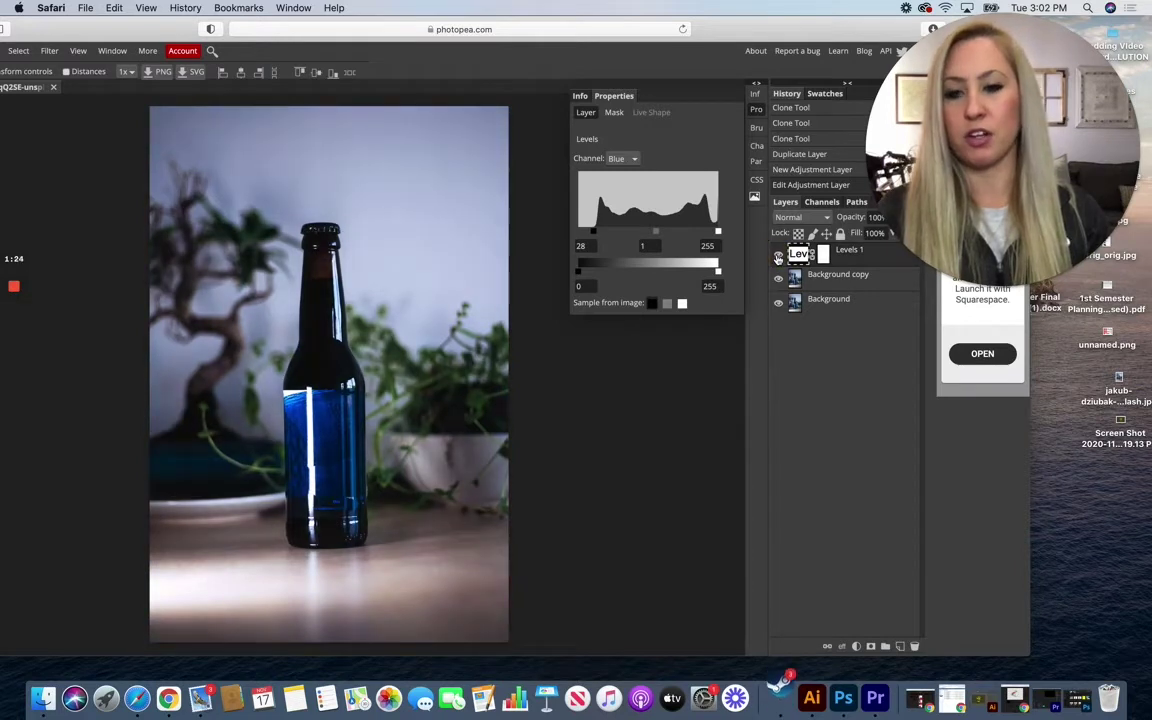
pyautogui.click(778, 257)
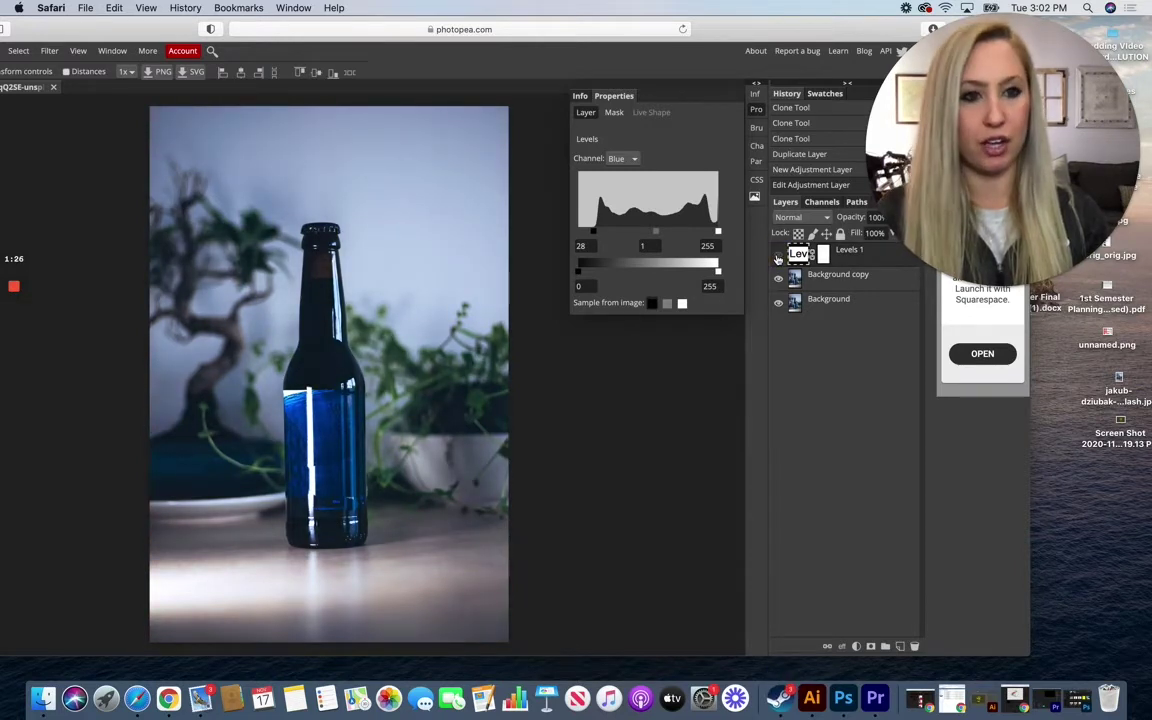
pyautogui.click(778, 257)
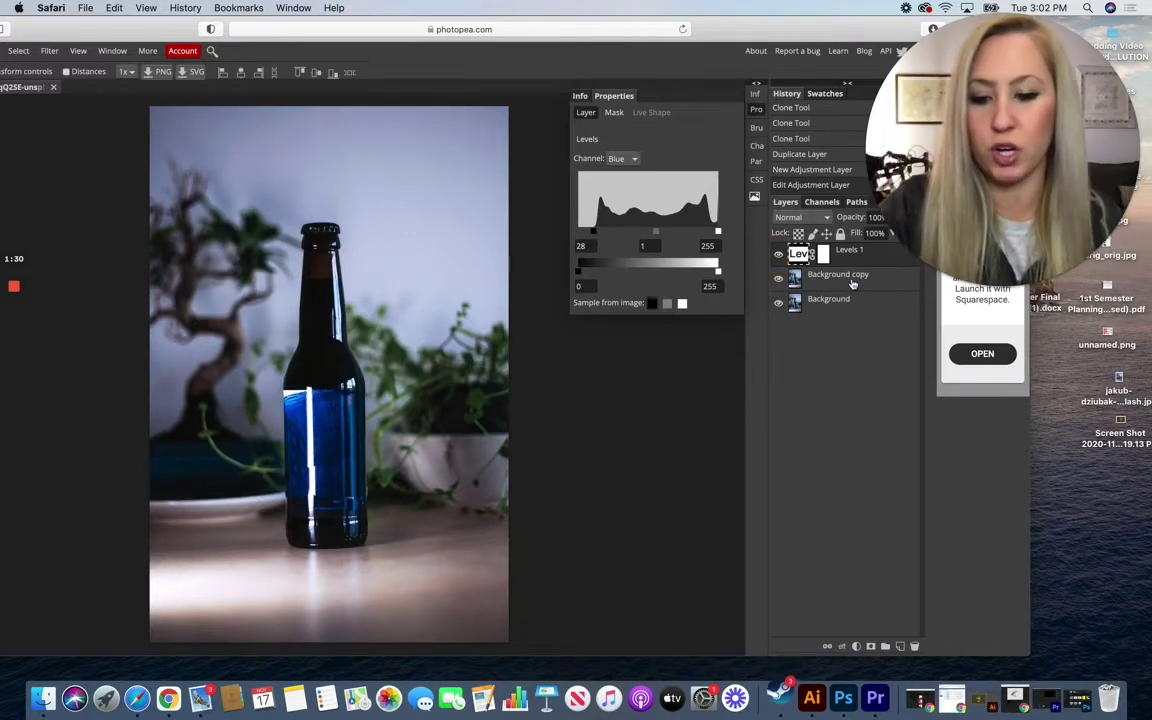
pyautogui.click(857, 646)
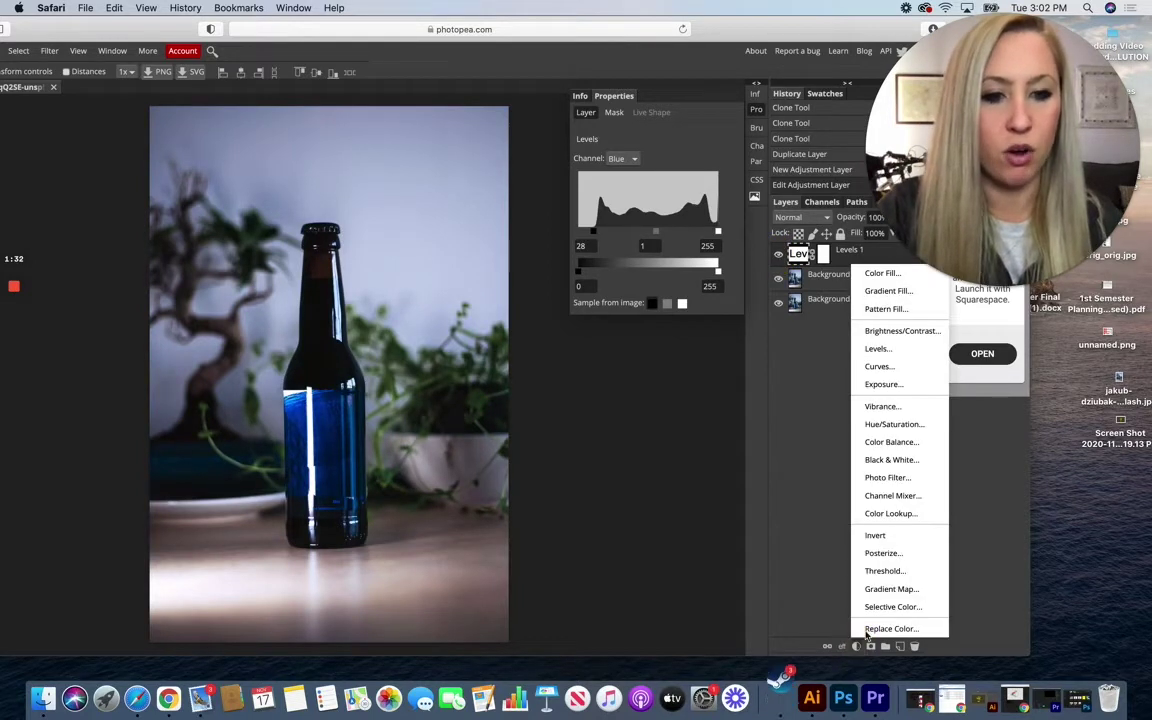
# Step: Add a Curves adjustment, lifting an upper RGB point and adding a second lower point
pyautogui.click(878, 366)
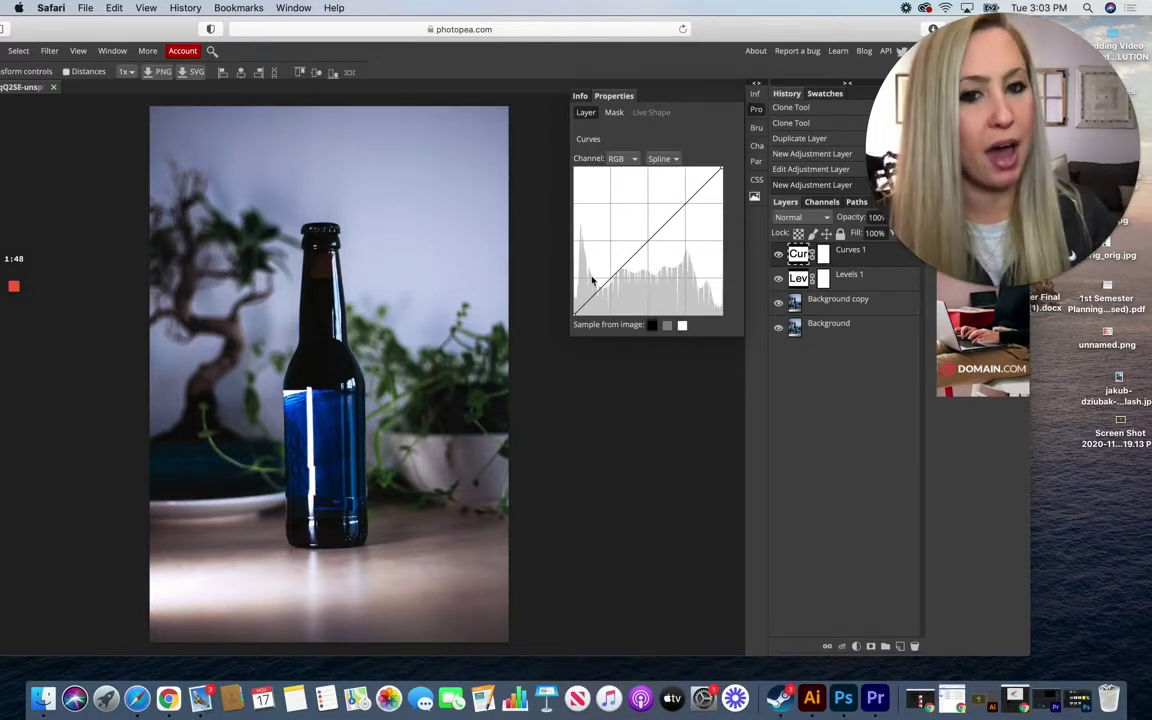
pyautogui.click(682, 204)
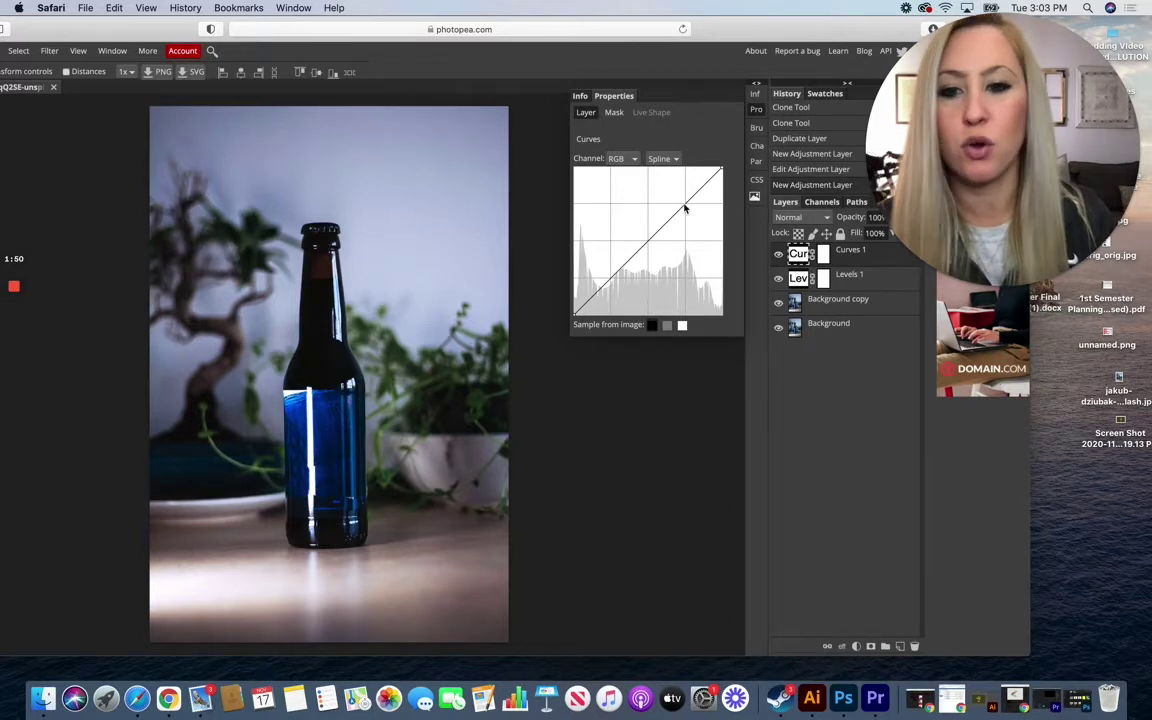
pyautogui.moveTo(683, 206); pyautogui.dragTo(679, 200)
pyautogui.click(618, 267)
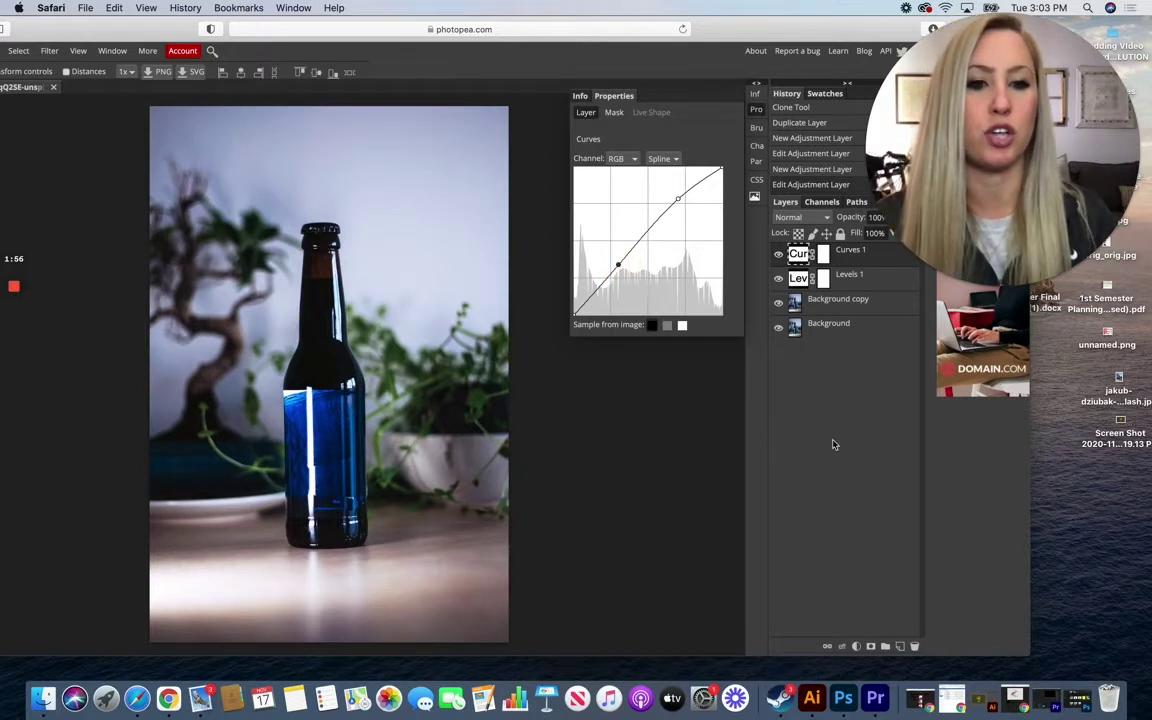
# Step: Toggle the Curves and Levels adjustments off and on to compare
pyautogui.click(778, 253)
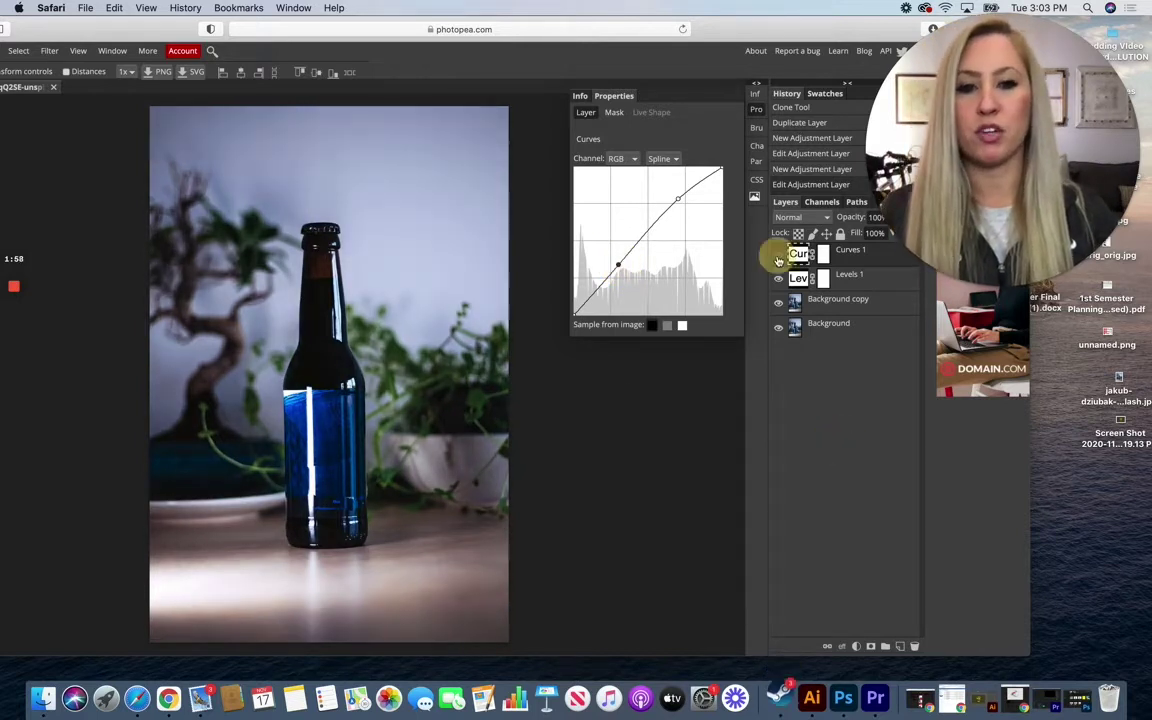
pyautogui.click(778, 254)
pyautogui.click(778, 280)
pyautogui.click(778, 280)
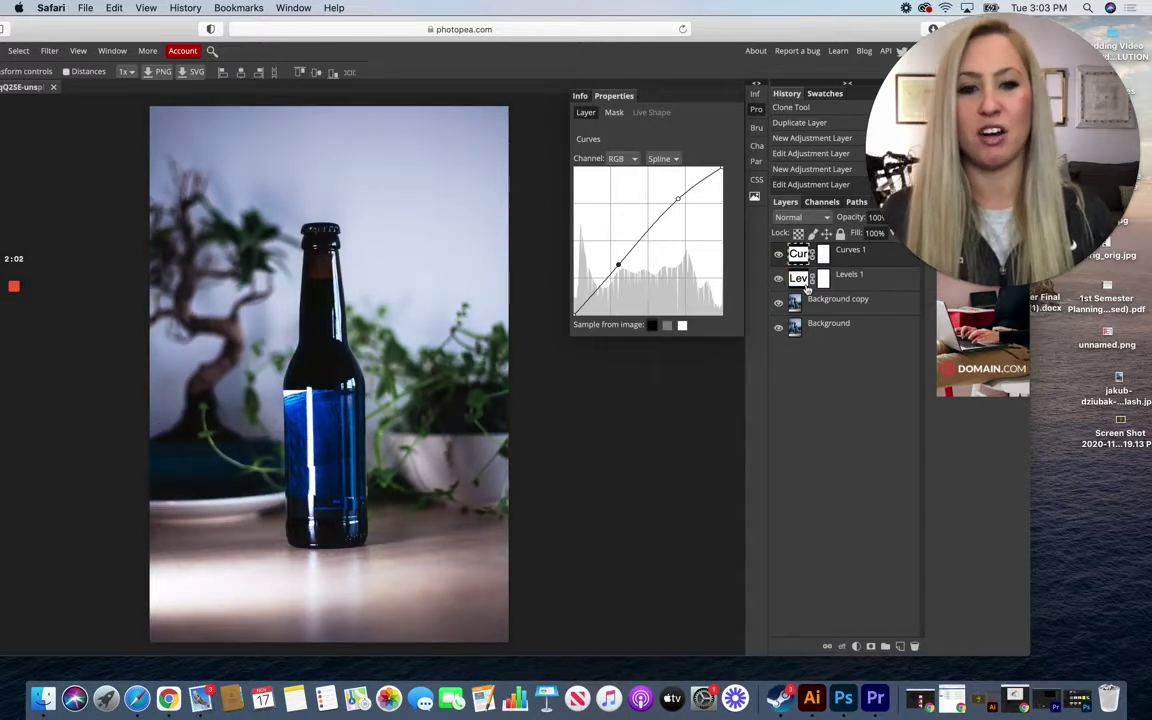
# Step: Merge the adjustments into the Background copy, then merge the remaining two layers
pyautogui.click(855, 305)
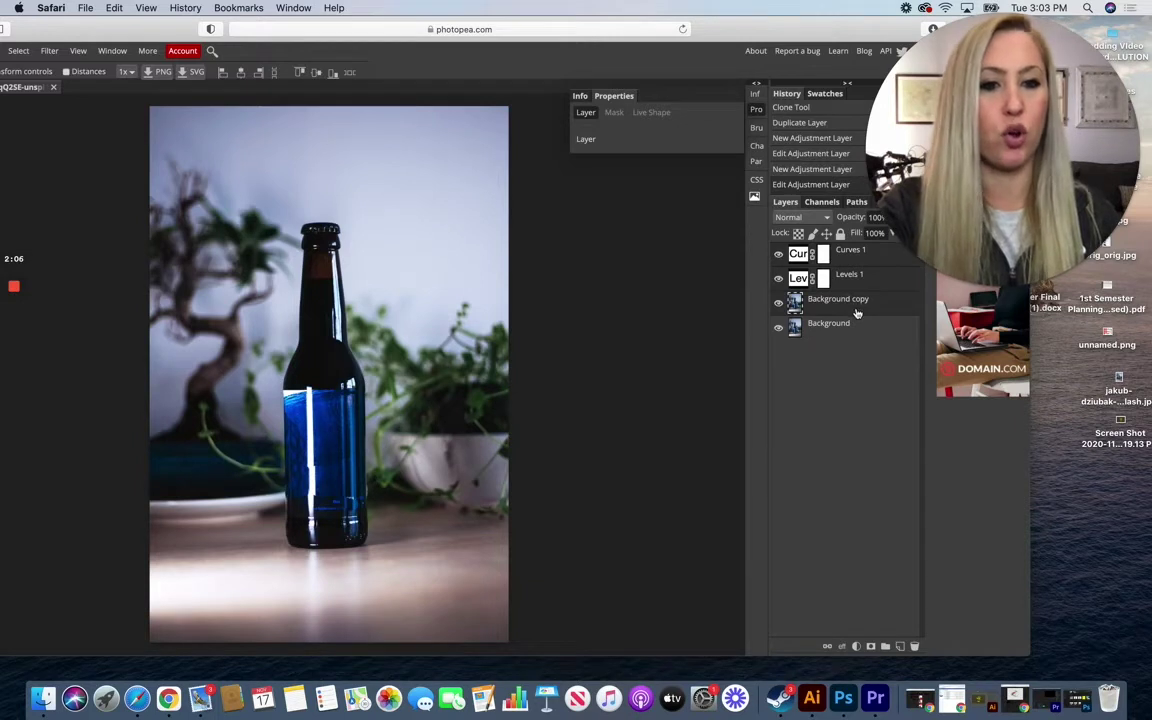
pyautogui.press('super+e')
pyautogui.click(779, 256)
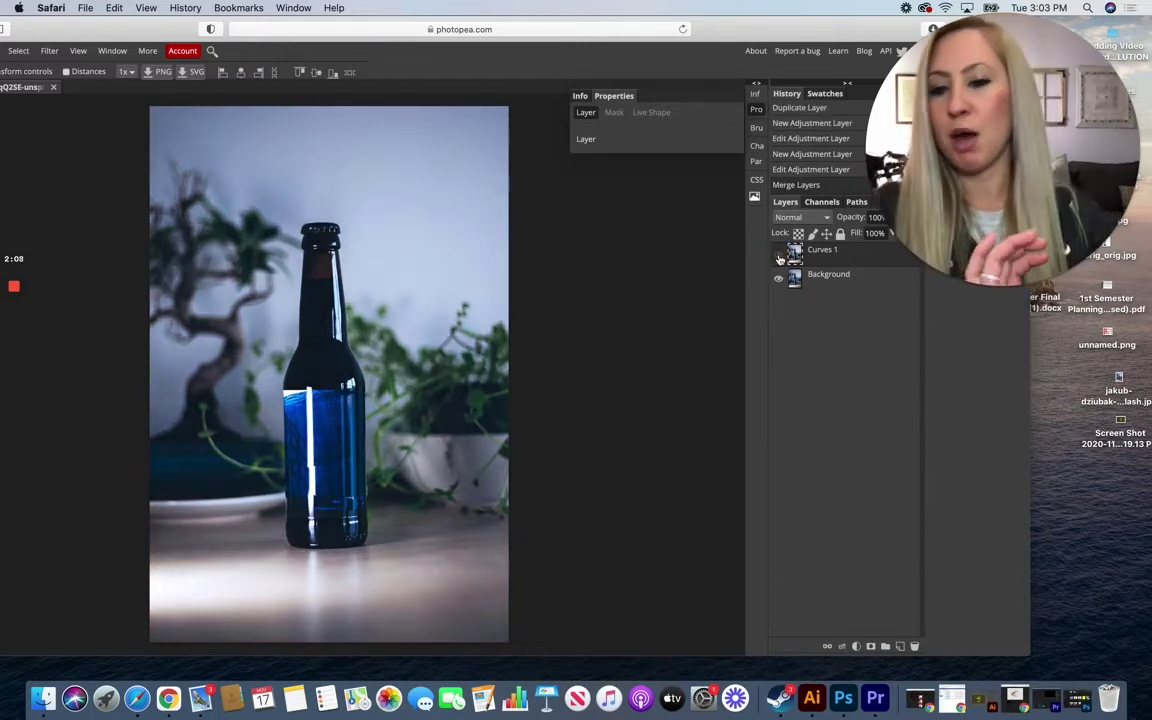
pyautogui.click(779, 256)
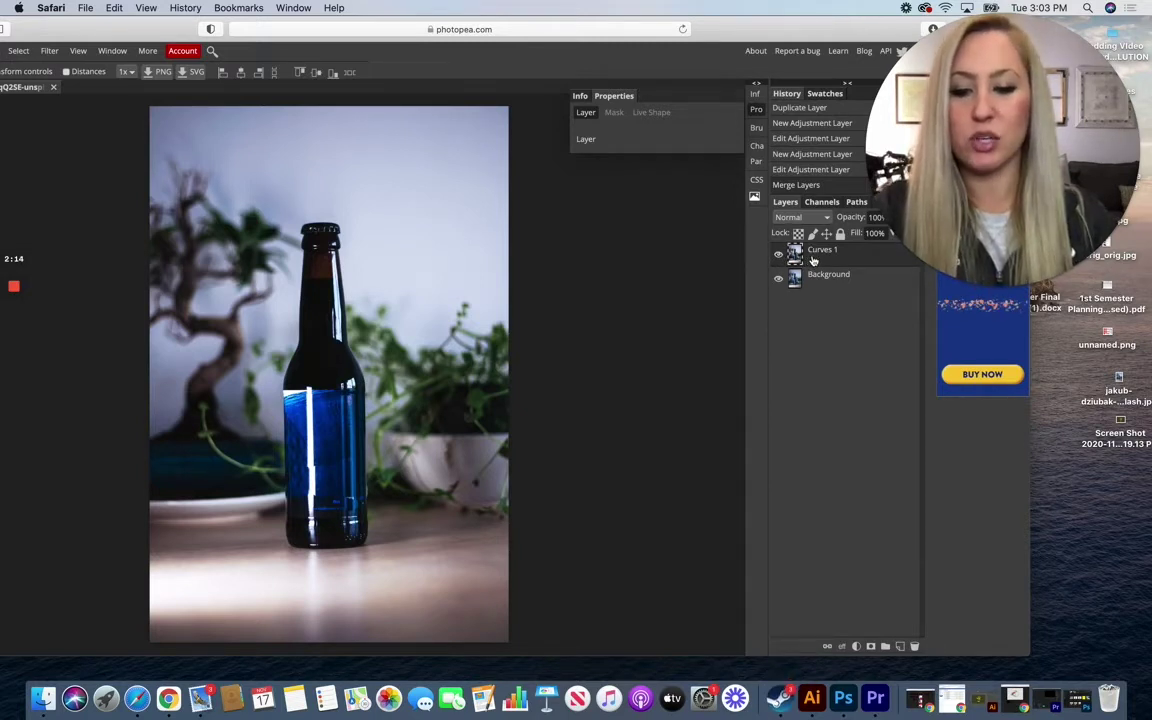
pyautogui.hotkey('ctrl', 'e')
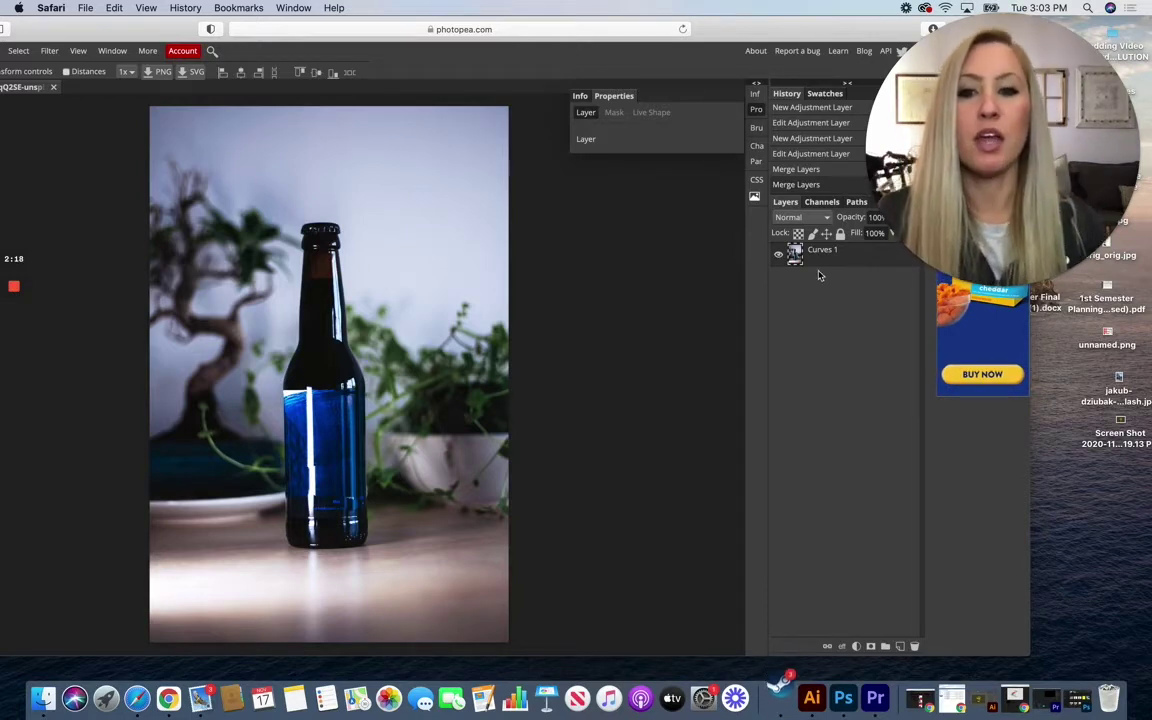
pyautogui.moveTo(805, 31)
pyautogui.mouseDown()
pyautogui.moveTo(860, 14)
pyautogui.moveTo(817, 11)
pyautogui.mouseUp()
pyautogui.moveTo(1123, 437); pyautogui.dragTo(433, 383)
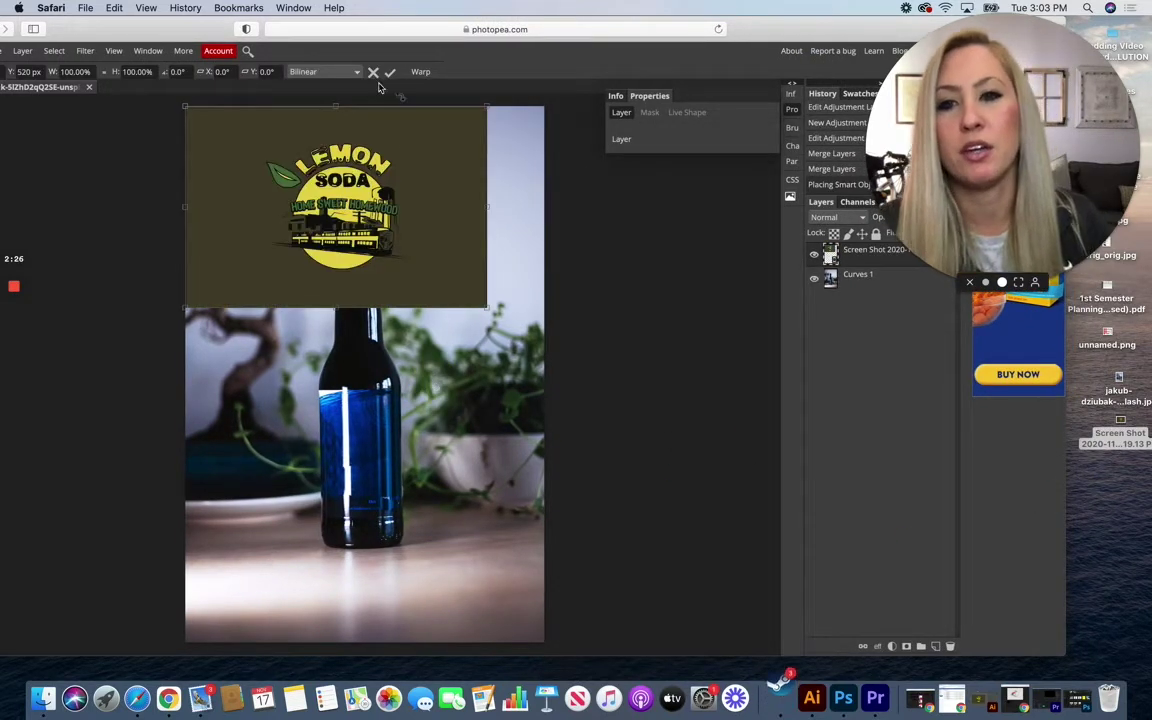
pyautogui.moveTo(314, 28); pyautogui.dragTo(389, 35)
pyautogui.click(12, 101)
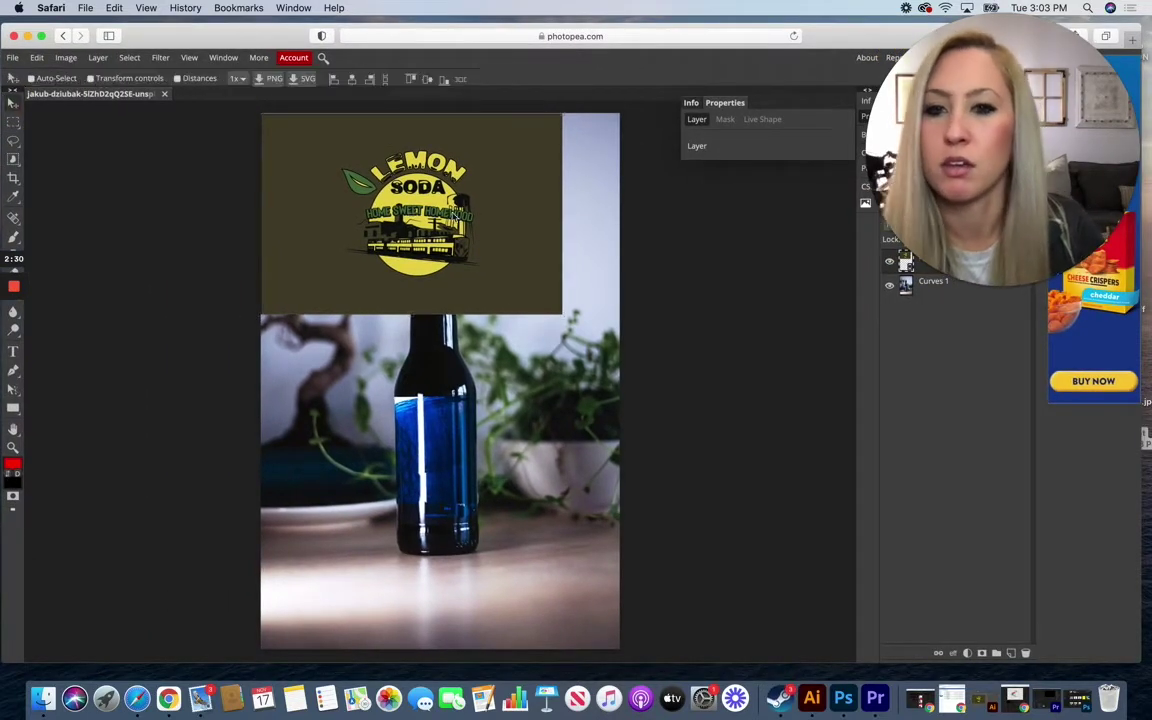
pyautogui.moveTo(437, 281); pyautogui.dragTo(457, 505)
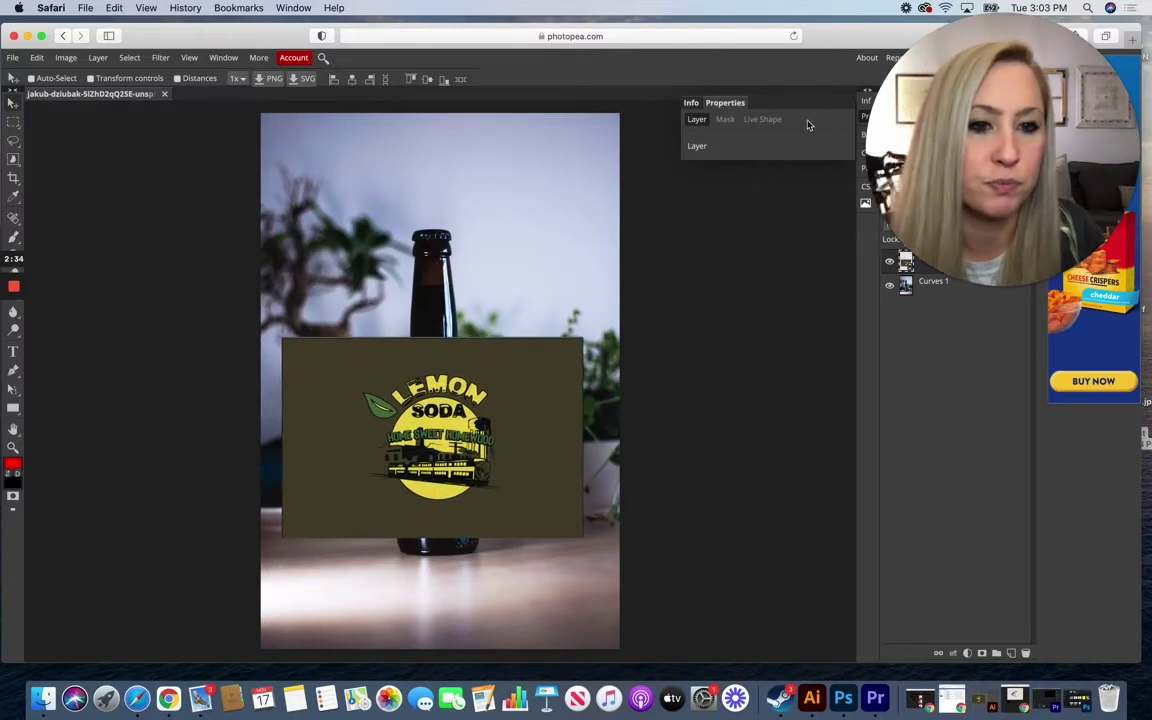
pyautogui.moveTo(837, 39); pyautogui.dragTo(779, 46)
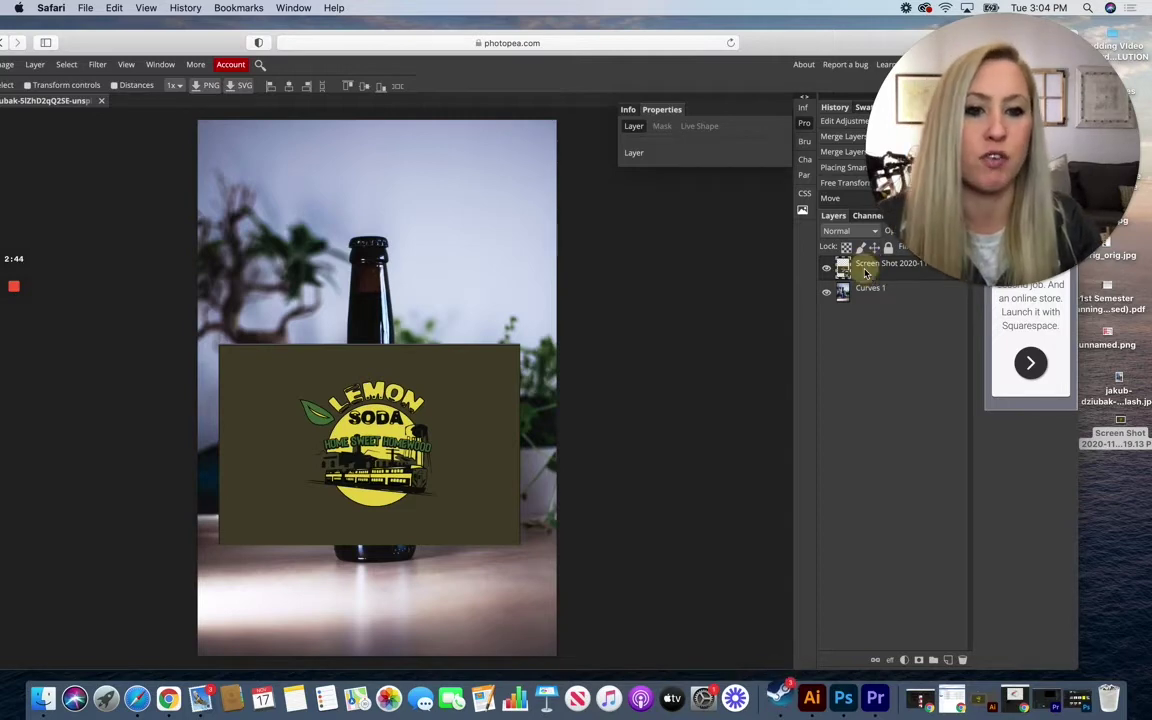
# Step: Rasterize the Screen Shot label layer
pyautogui.moveTo(748, 40); pyautogui.dragTo(583, 33)
pyautogui.rightClick(735, 268)
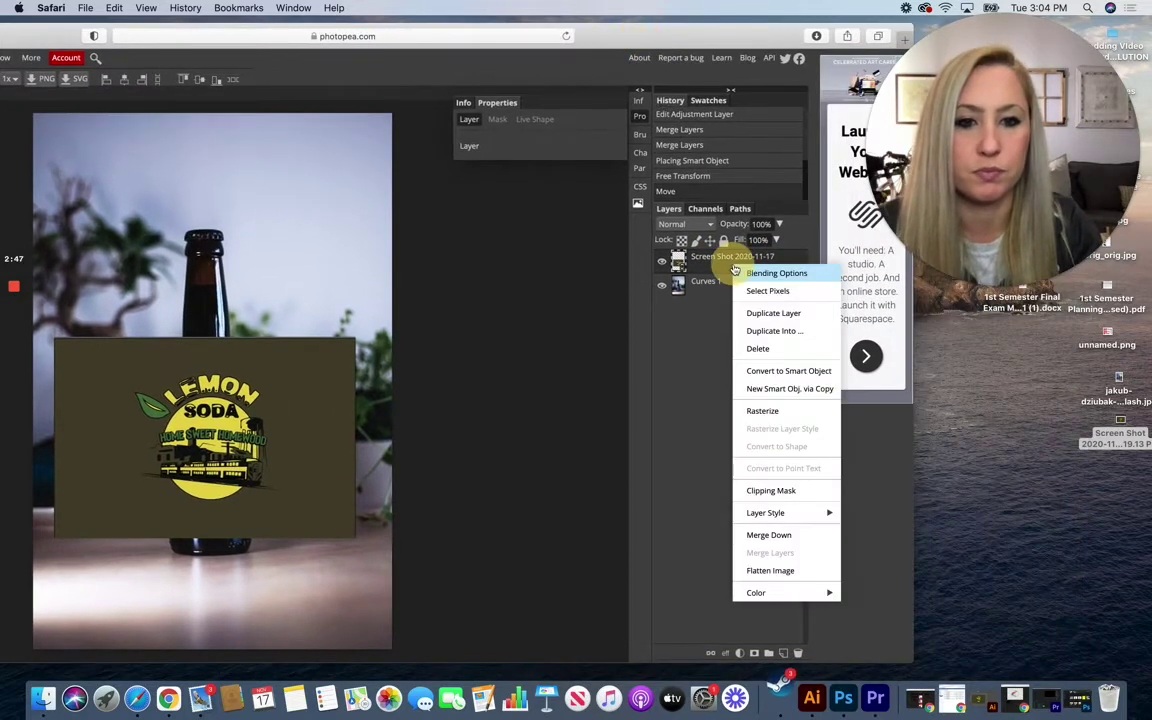
pyautogui.click(752, 411)
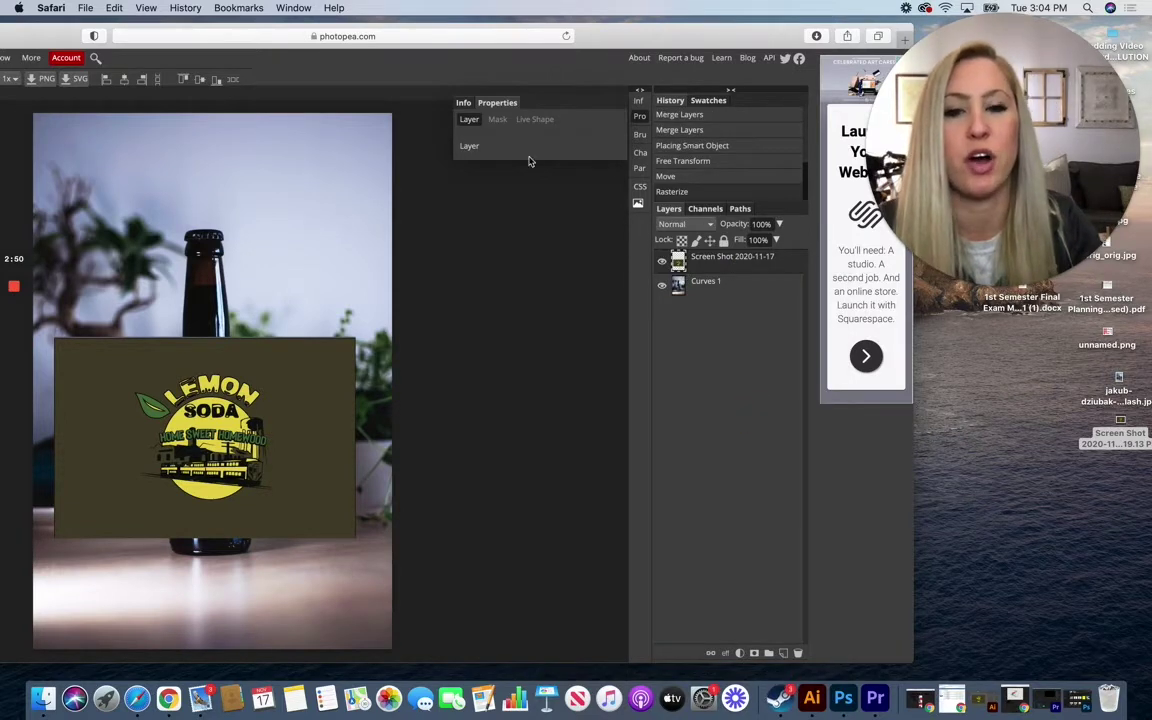
pyautogui.moveTo(588, 35); pyautogui.dragTo(826, 40)
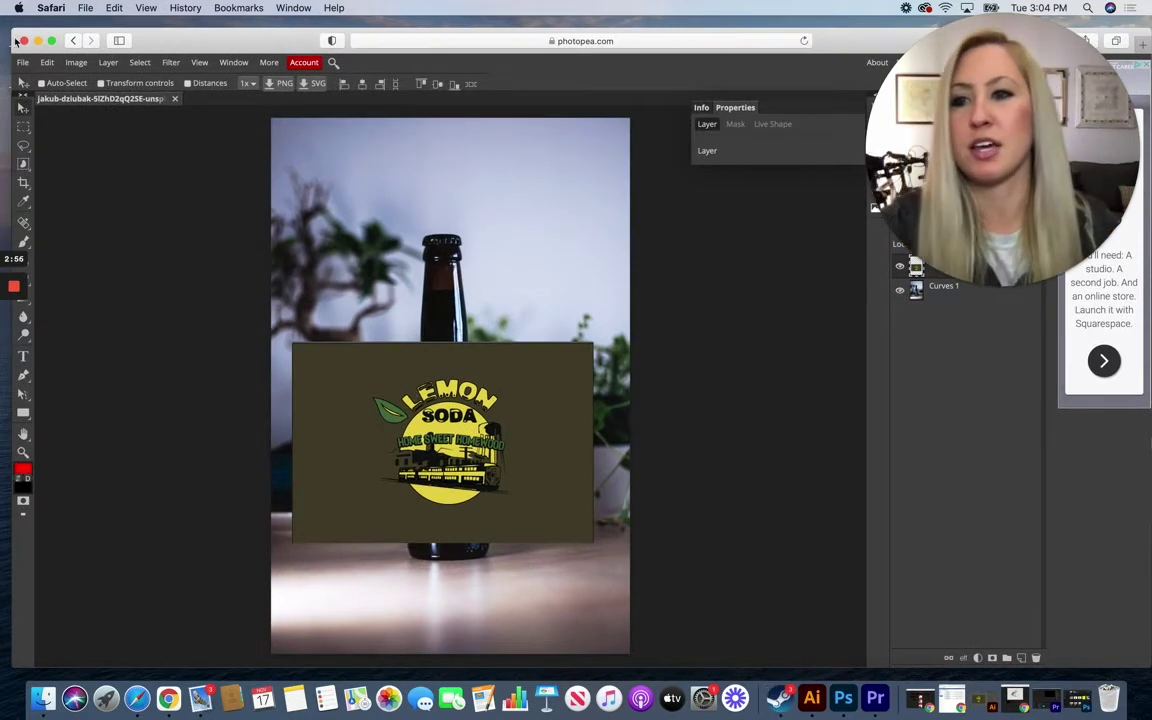
# Step: Scale the label to about 73% and position it over the bottle
pyautogui.click(46, 63)
pyautogui.moveTo(152, 346)
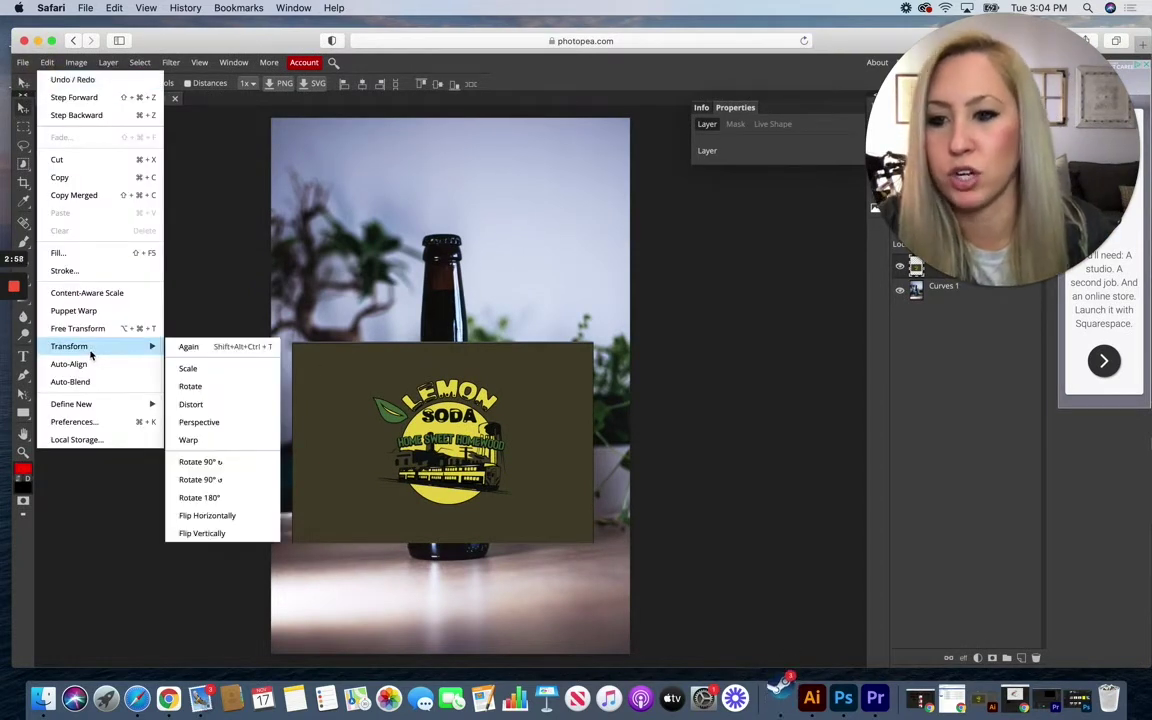
pyautogui.click(212, 369)
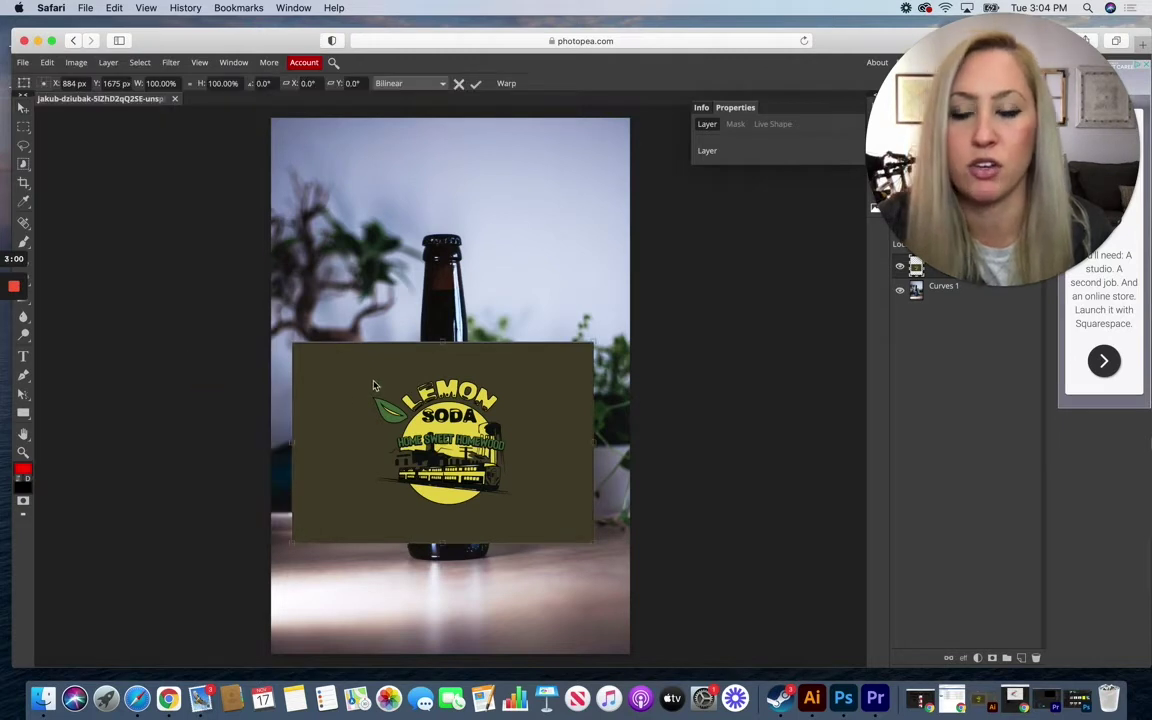
pyautogui.moveTo(292, 343); pyautogui.dragTo(352, 392)
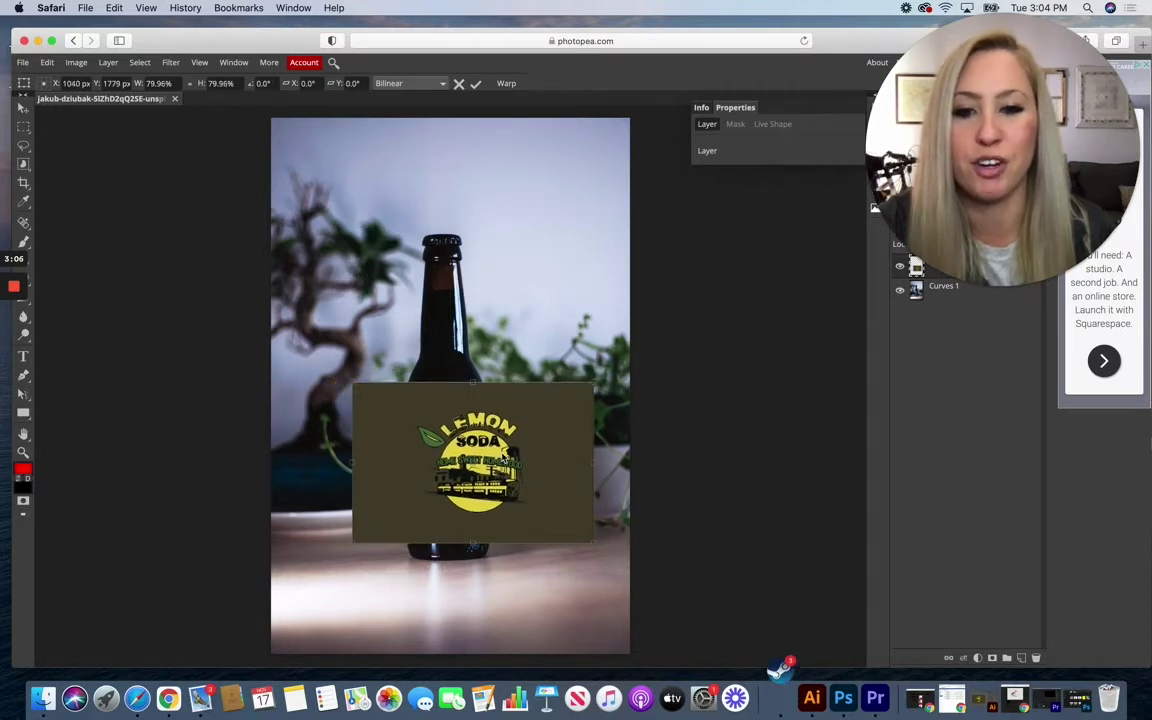
pyautogui.moveTo(505, 459); pyautogui.dragTo(477, 463)
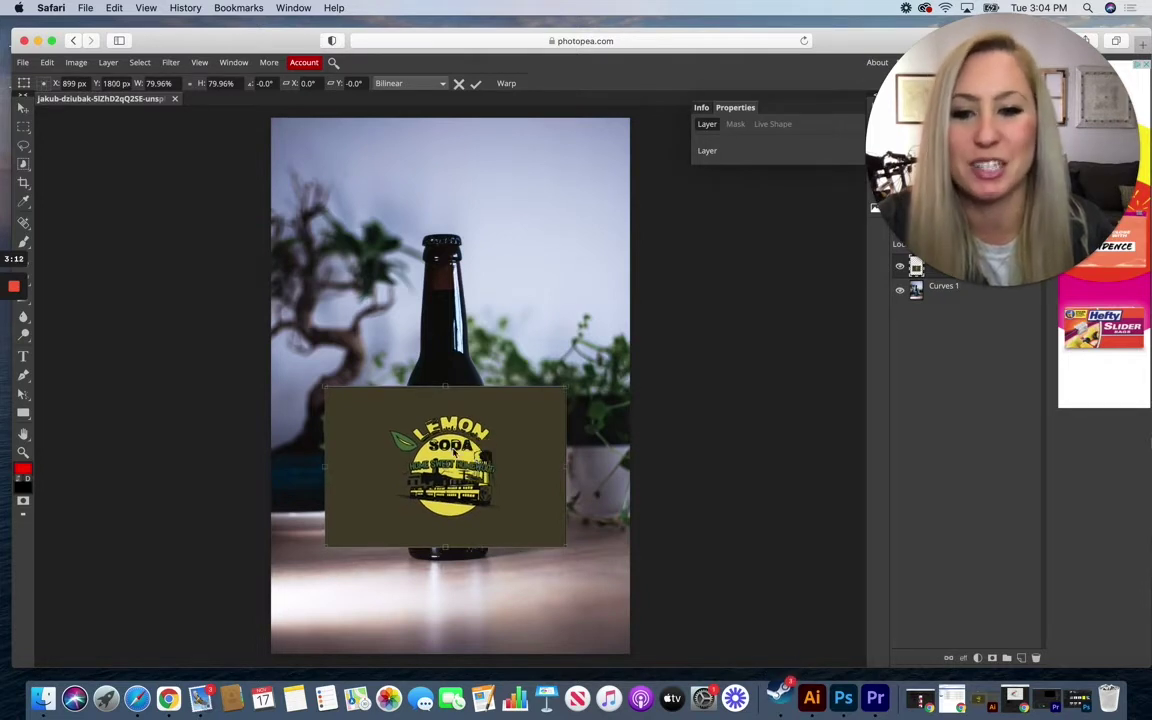
pyautogui.moveTo(327, 385)
pyautogui.mouseDown()
pyautogui.moveTo(352, 403)
pyautogui.moveTo(343, 400)
pyautogui.mouseUp()
pyautogui.moveTo(480, 462); pyautogui.dragTo(476, 458)
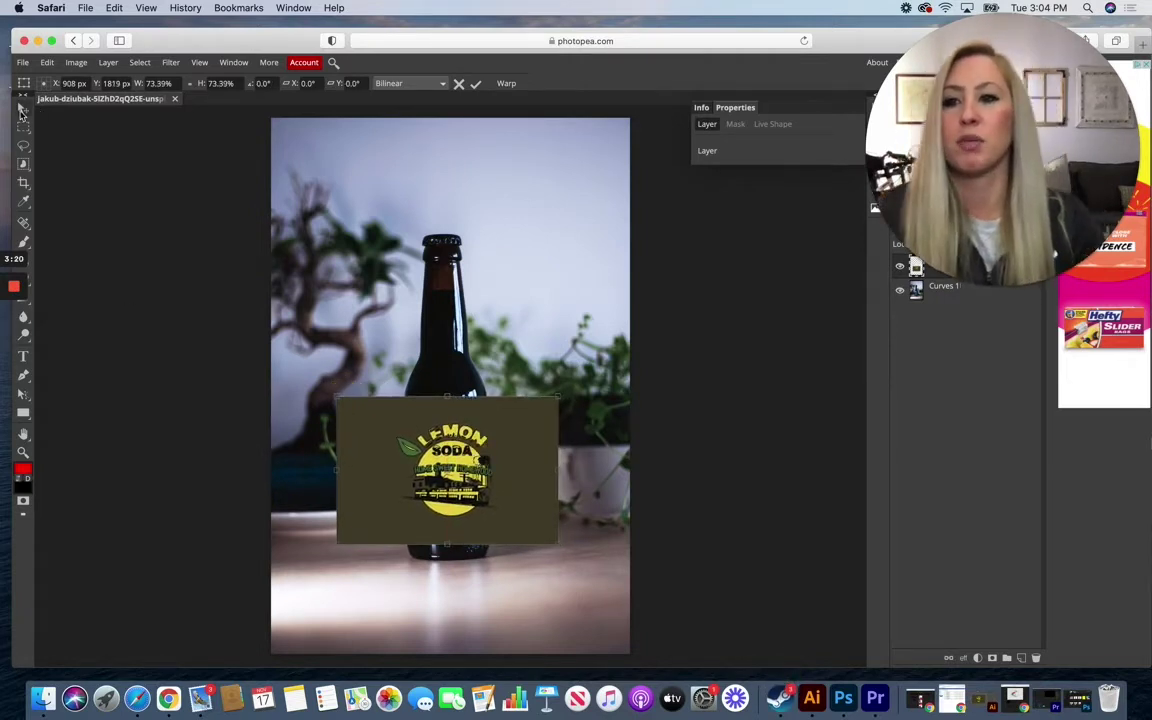
pyautogui.click(22, 112)
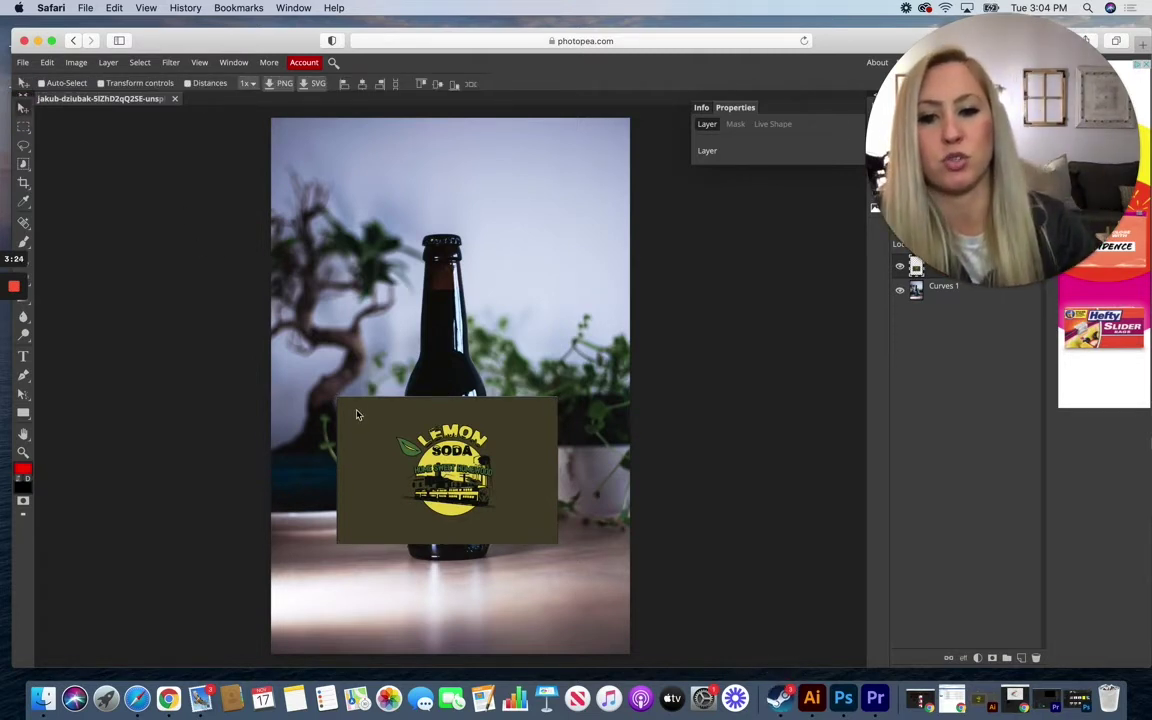
# Step: Select a bottle-width strip of the label, invert the selection, and delete the sides
pyautogui.rightClick(27, 128)
pyautogui.click(80, 123)
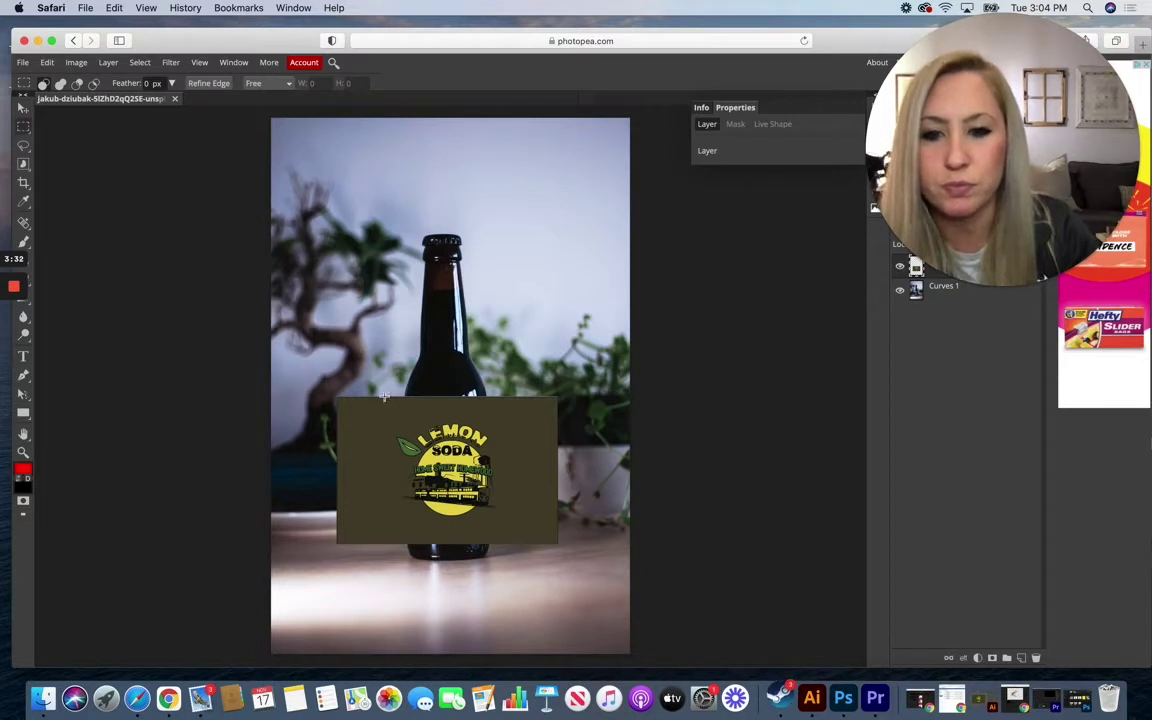
pyautogui.moveTo(385, 397); pyautogui.dragTo(505, 541)
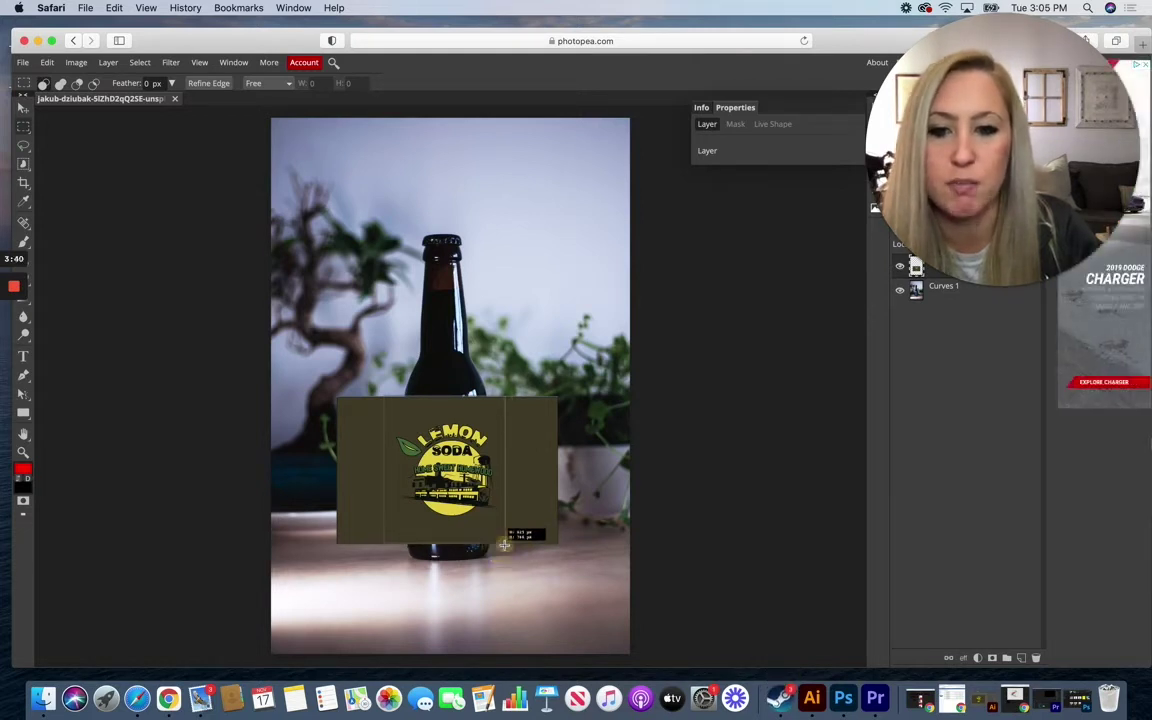
pyautogui.click(139, 63)
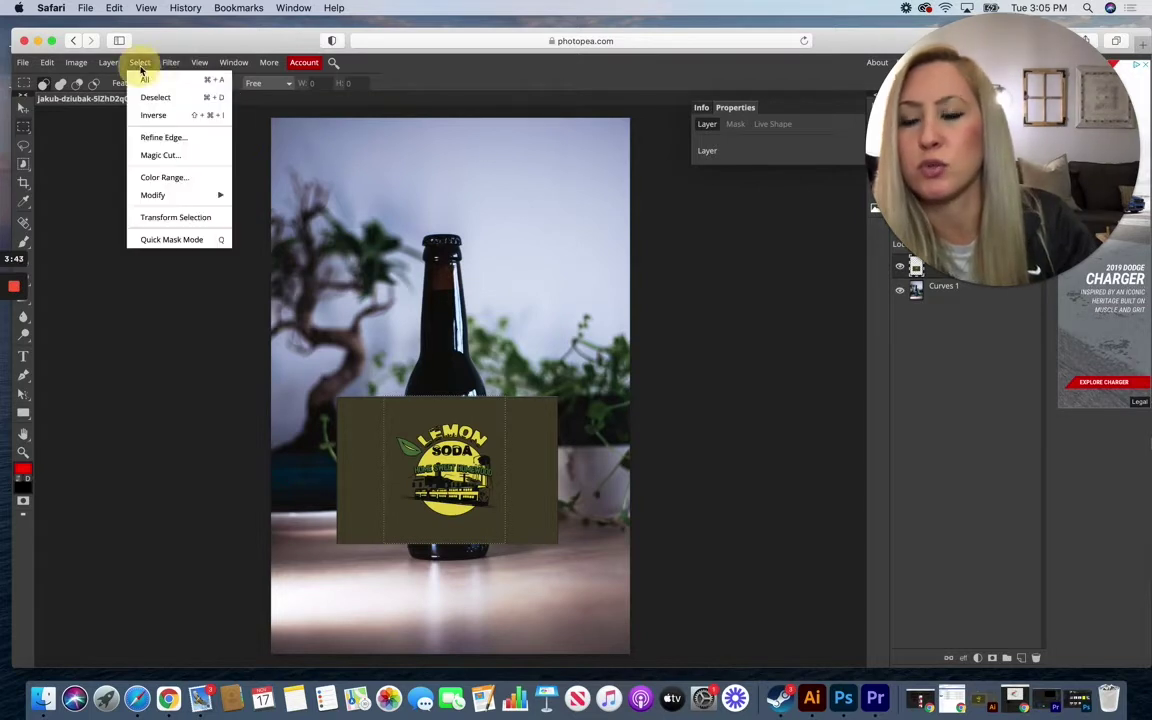
pyautogui.click(153, 116)
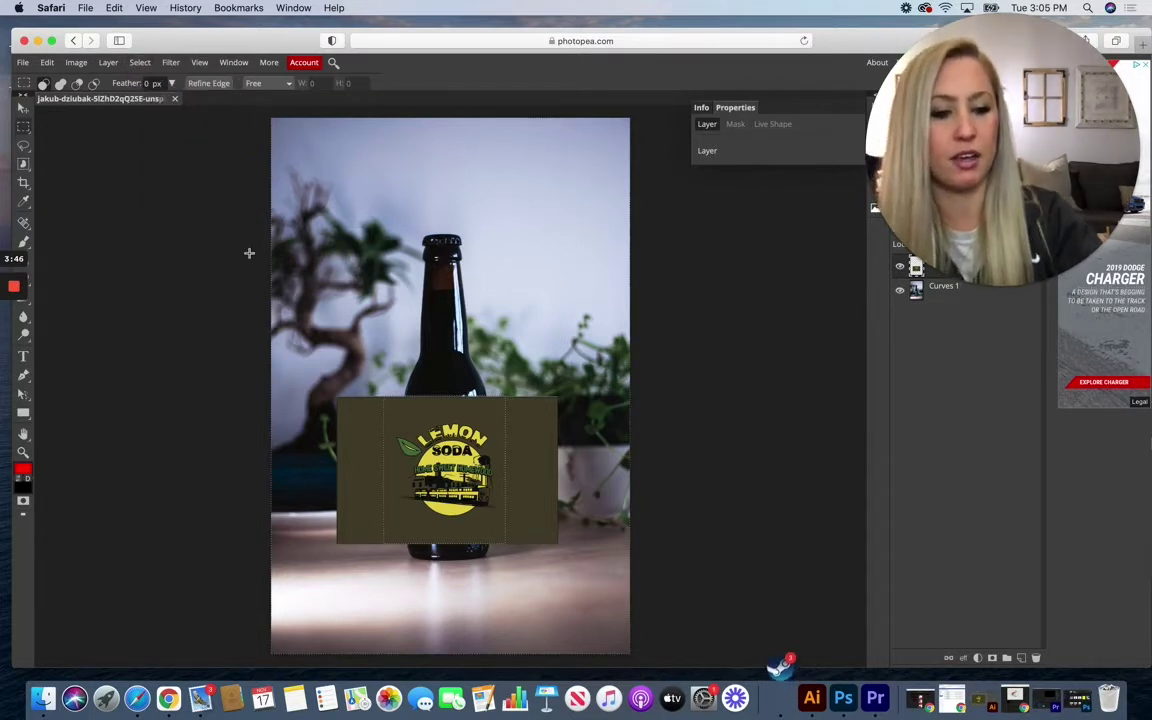
pyautogui.press('BackSpace')
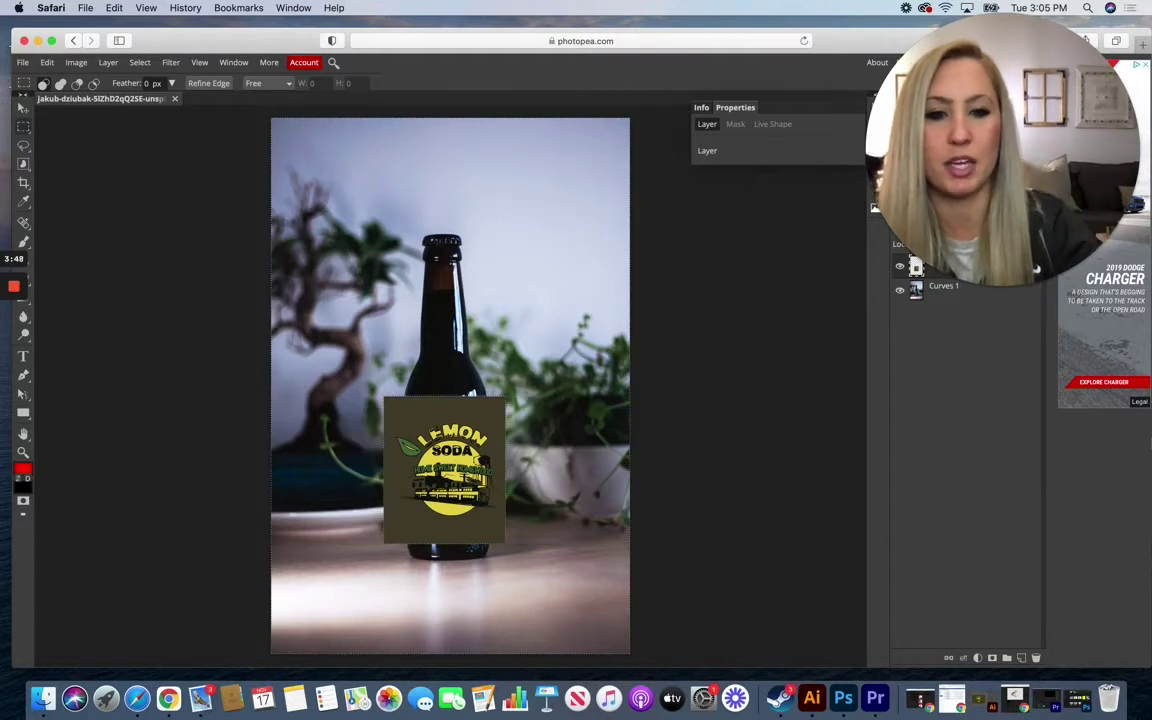
# Step: Clear the remaining selection and return to the Move tool
pyautogui.click(25, 125)
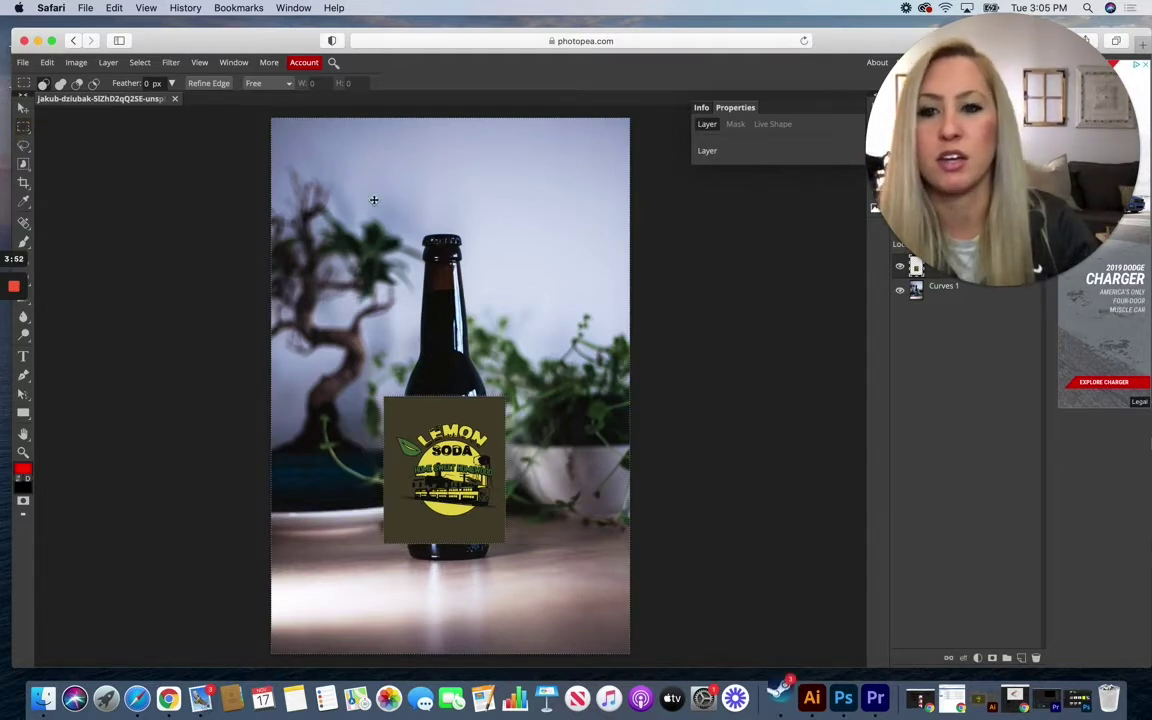
pyautogui.click(330, 184)
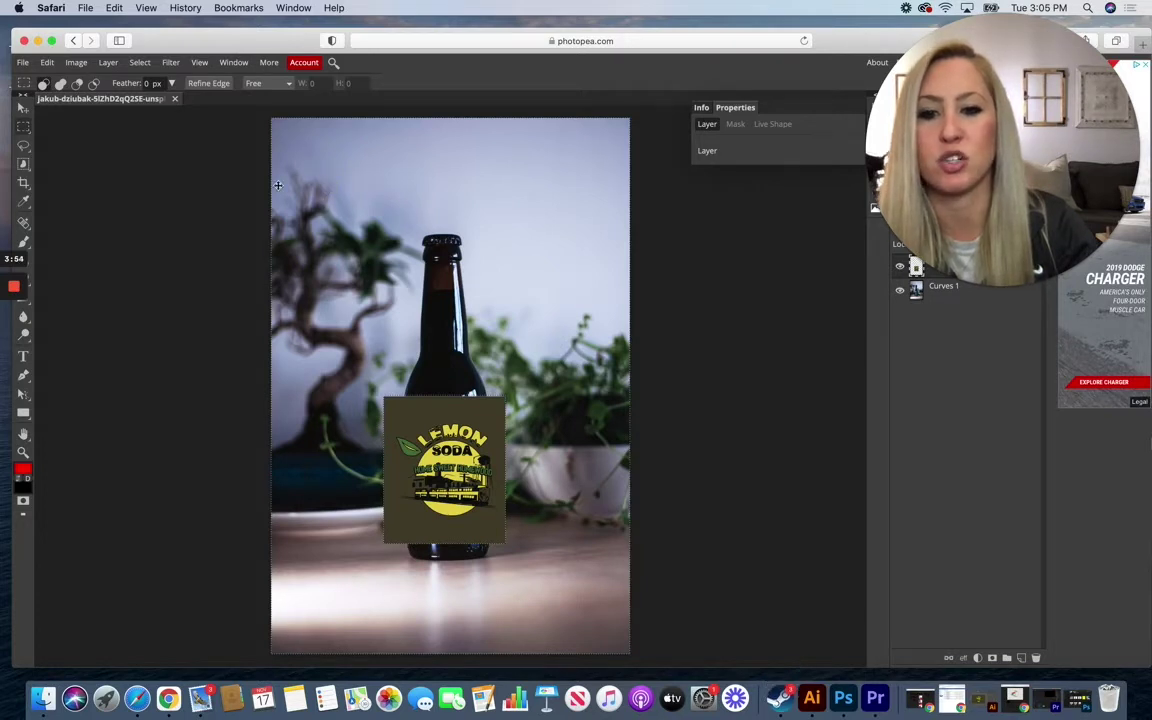
pyautogui.click(25, 146)
pyautogui.click(318, 162)
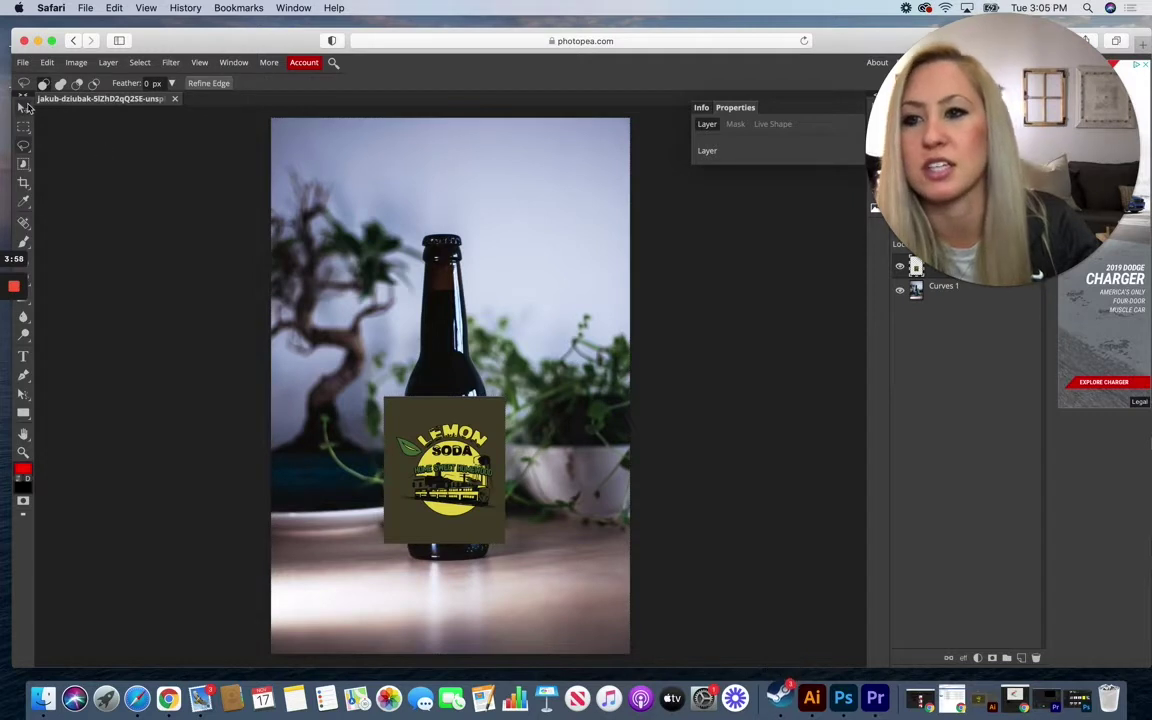
pyautogui.click(22, 107)
# Step: Start a Warp on the label and pull its left edge and lower-left corner inward
pyautogui.click(455, 450)
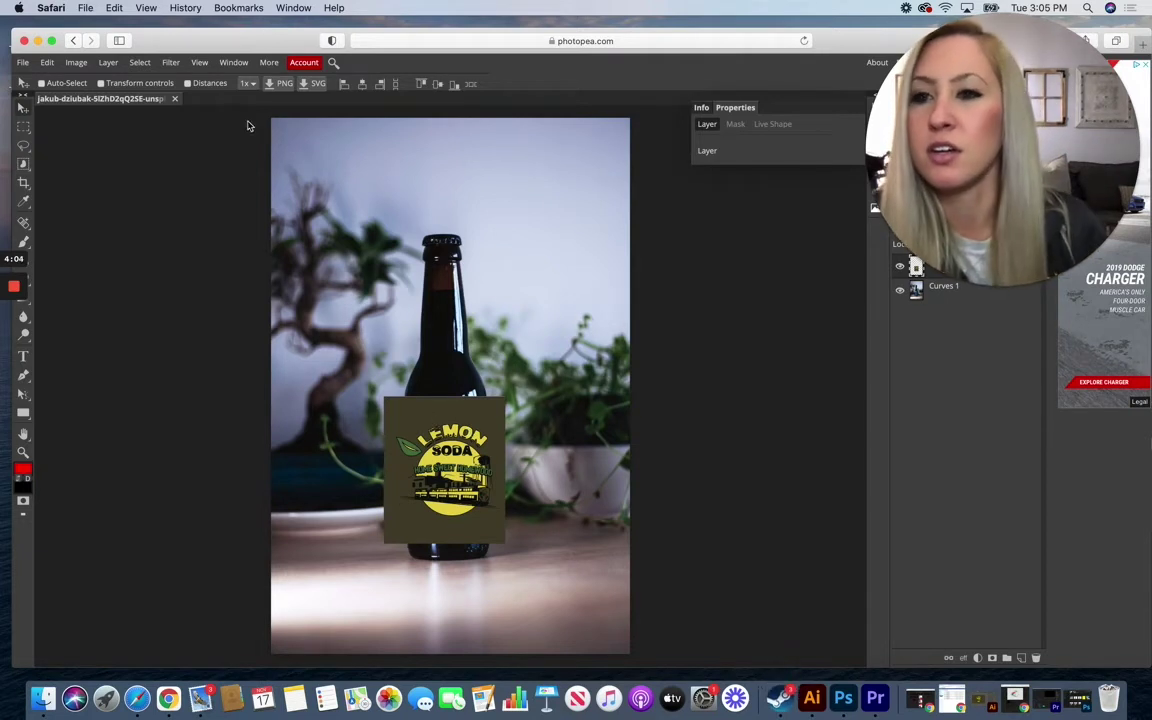
pyautogui.moveTo(262, 46); pyautogui.dragTo(279, 39)
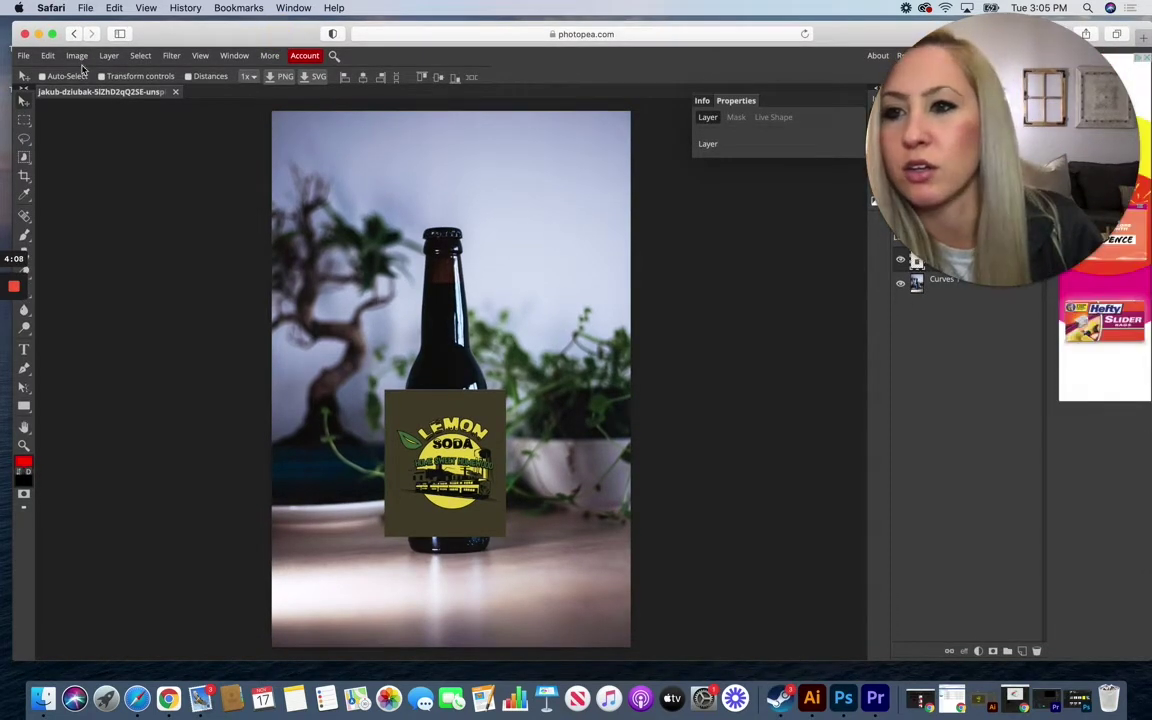
pyautogui.click(78, 56)
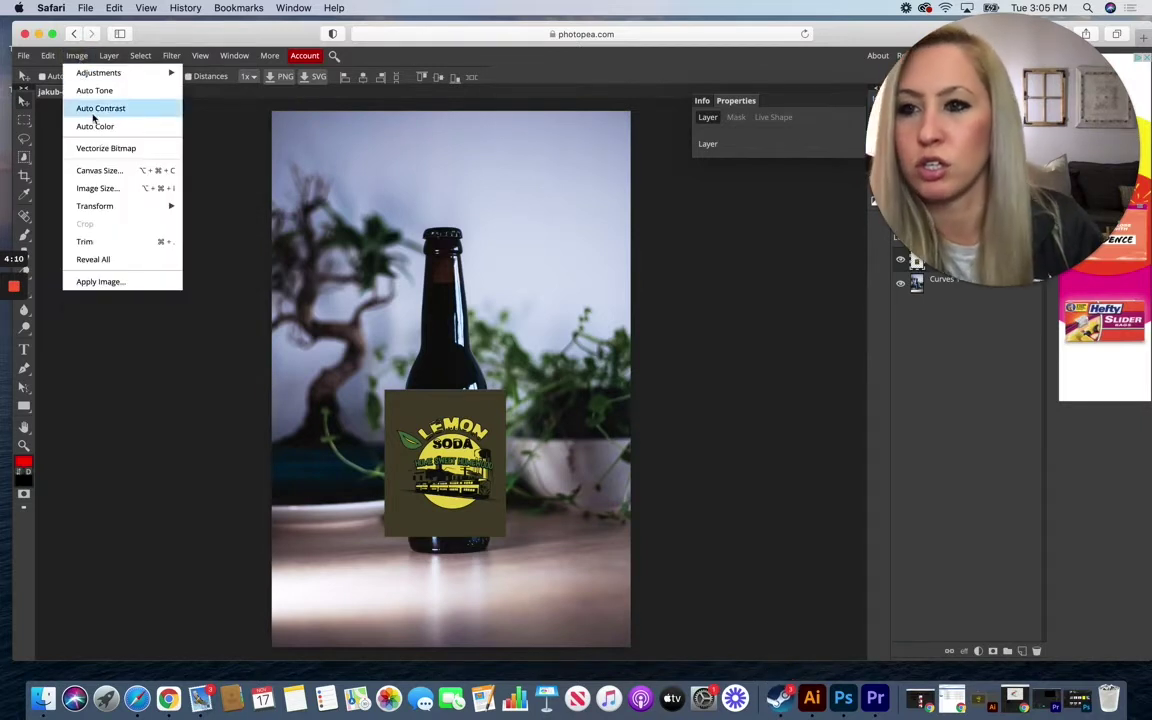
pyautogui.moveTo(51, 58)
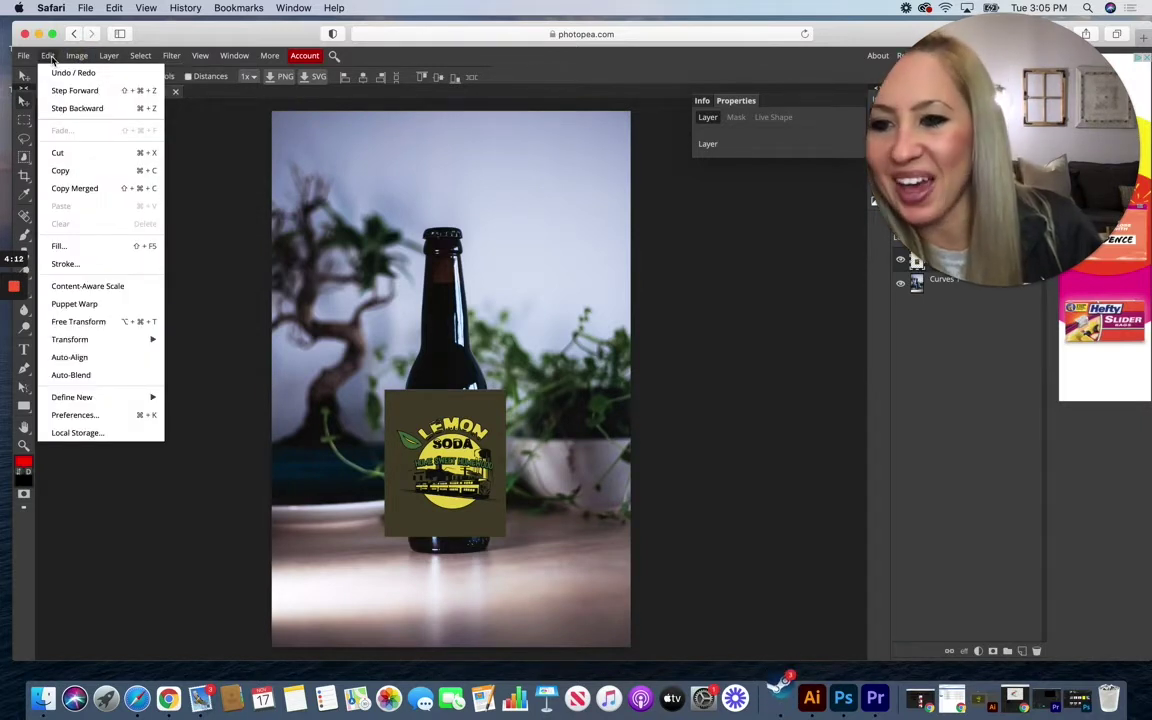
pyautogui.moveTo(79, 341)
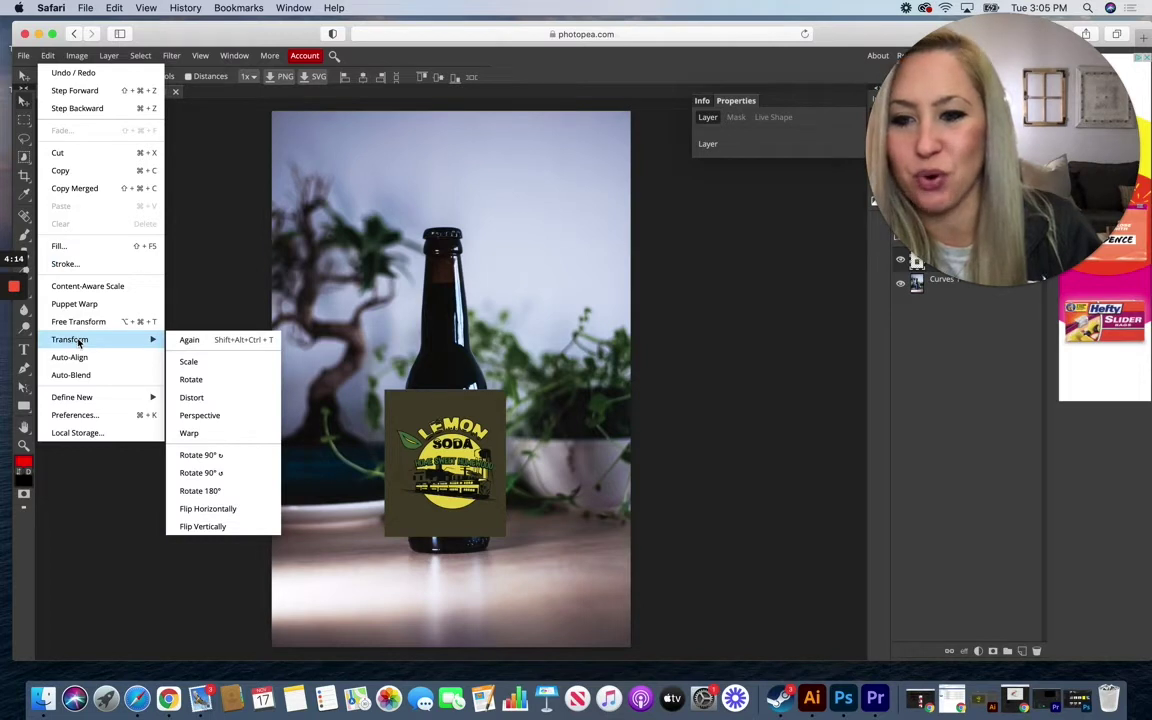
pyautogui.click(192, 433)
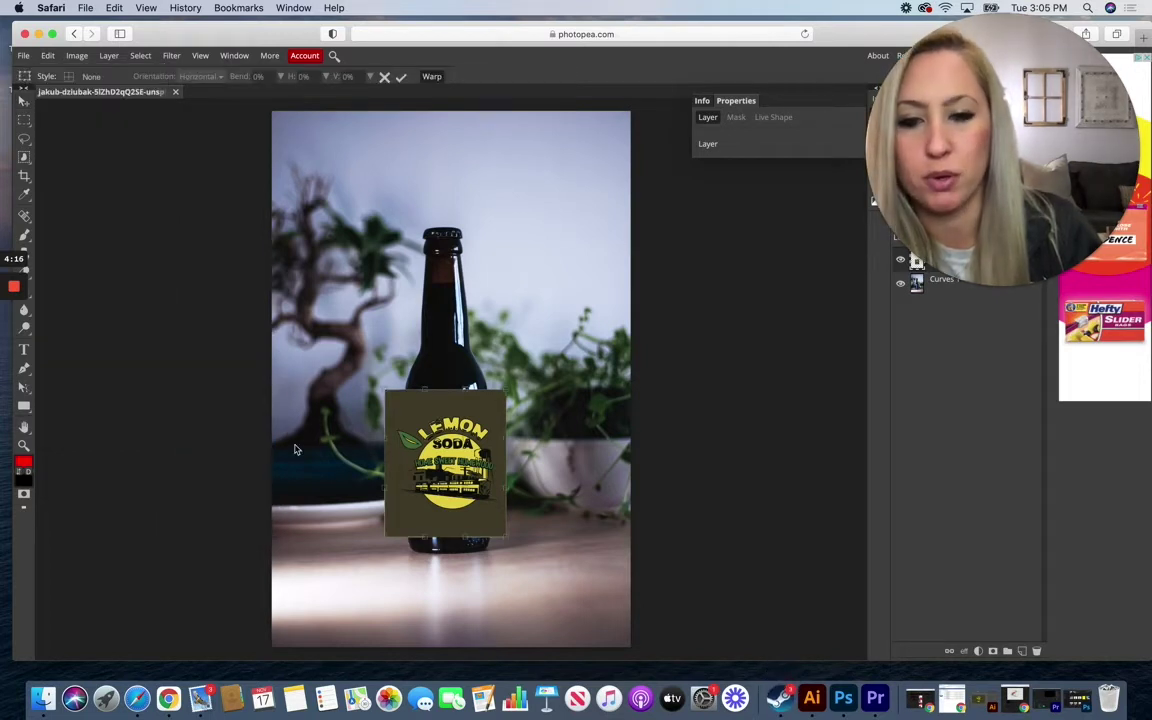
pyautogui.moveTo(388, 441); pyautogui.dragTo(407, 386)
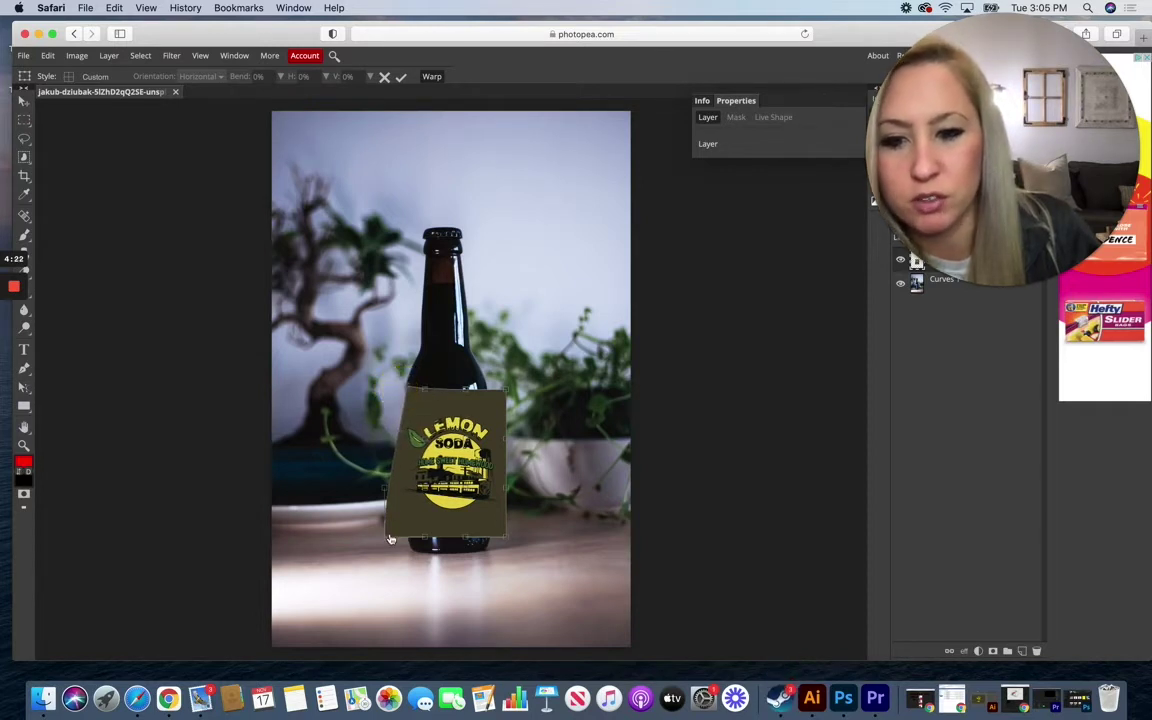
pyautogui.moveTo(390, 540); pyautogui.dragTo(410, 543)
pyautogui.moveTo(386, 476); pyautogui.dragTo(406, 428)
# Step: Reshape the label's right edge and corners to wrap the bottle's curve
pyautogui.moveTo(492, 384); pyautogui.dragTo(489, 384)
pyautogui.moveTo(505, 539); pyautogui.dragTo(495, 538)
pyautogui.moveTo(505, 483); pyautogui.dragTo(487, 437)
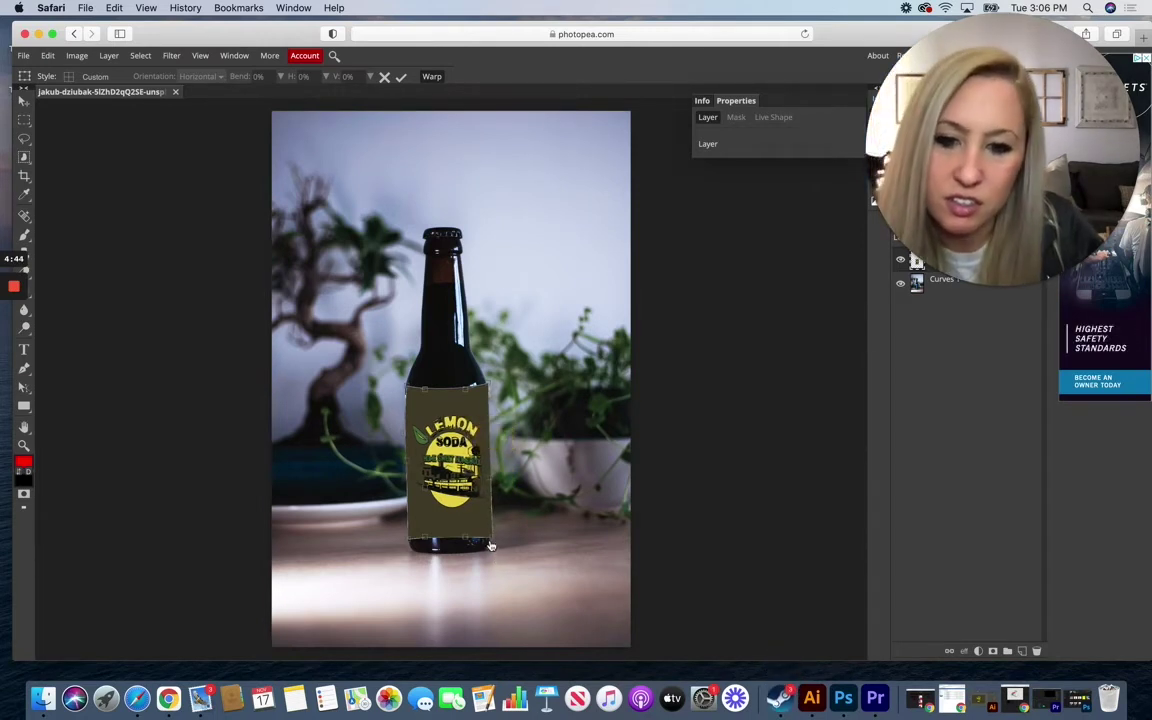
pyautogui.moveTo(492, 542); pyautogui.dragTo(490, 540)
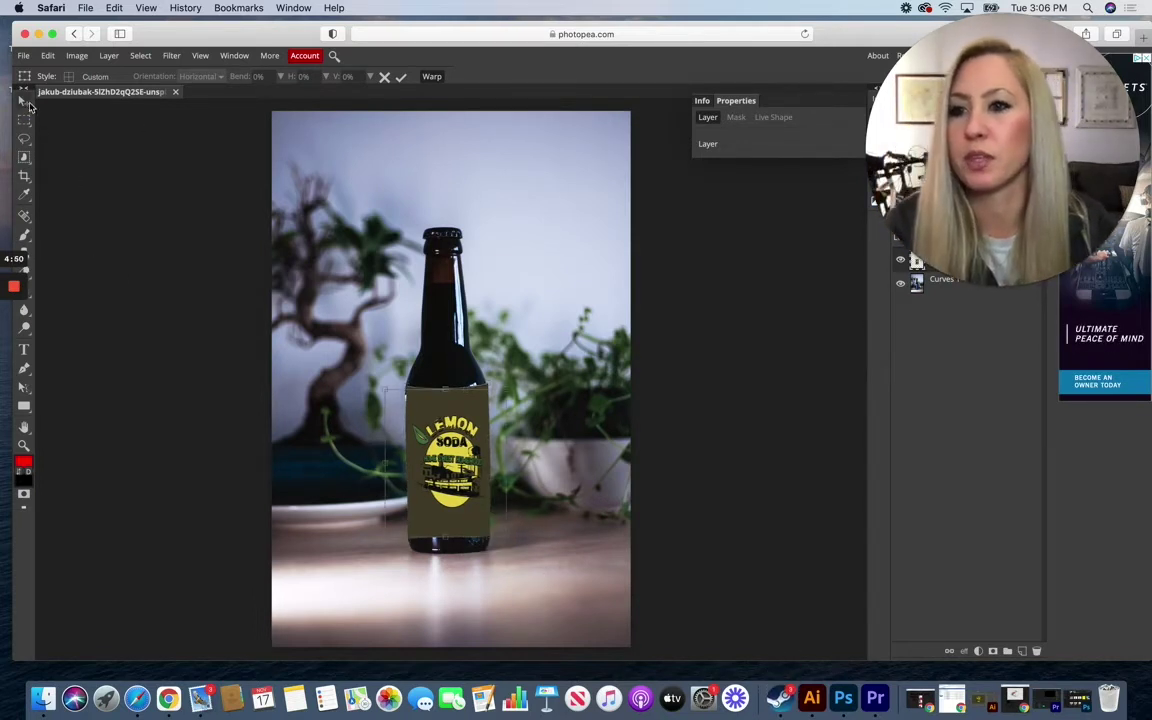
# Step: Commit the warp on the Lemon Soda label
pyautogui.click(178, 182)
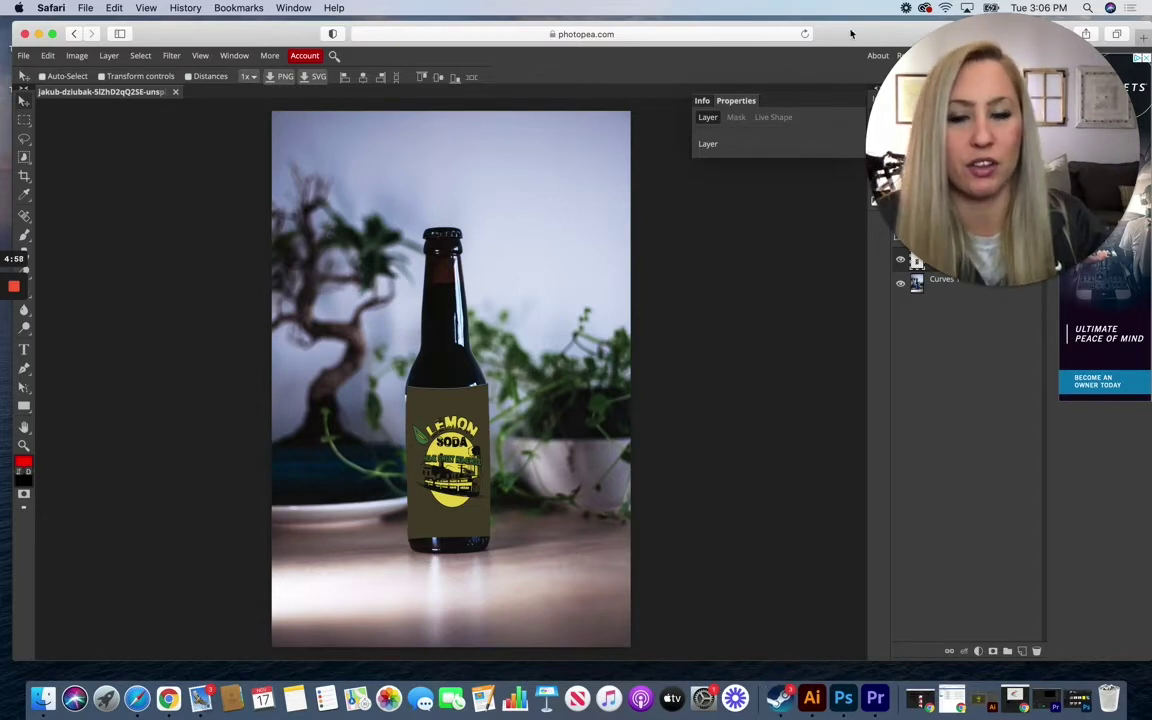
pyautogui.moveTo(851, 34); pyautogui.dragTo(813, 35)
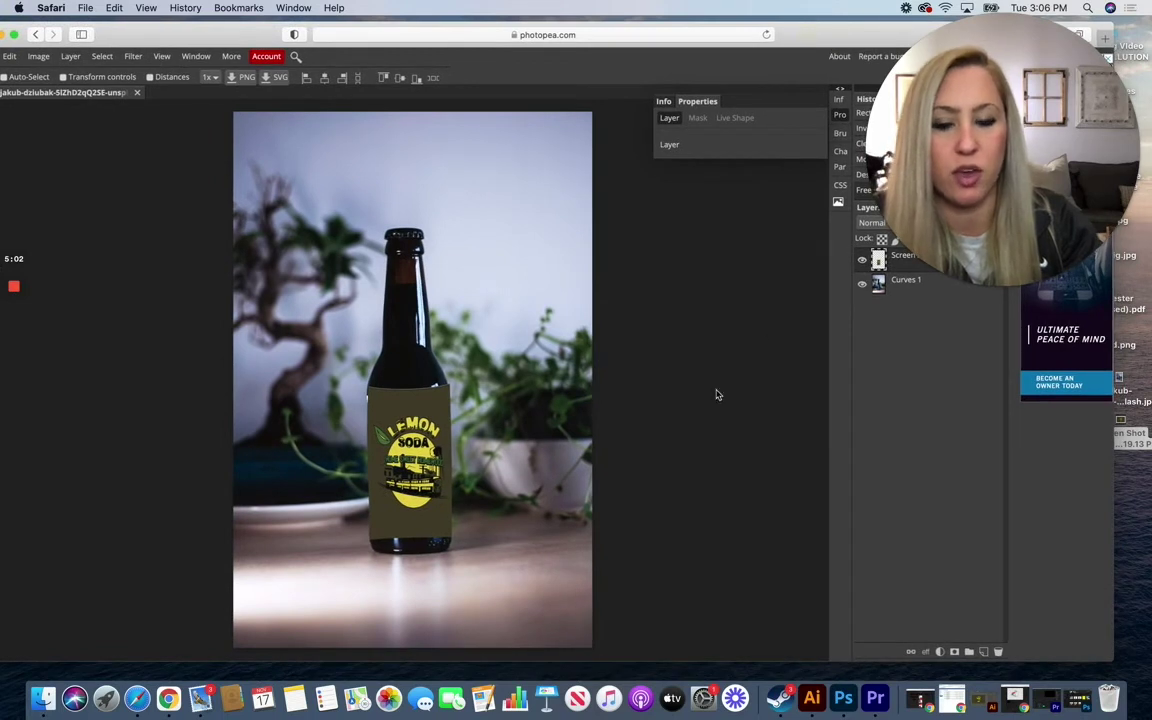
pyautogui.click(863, 262)
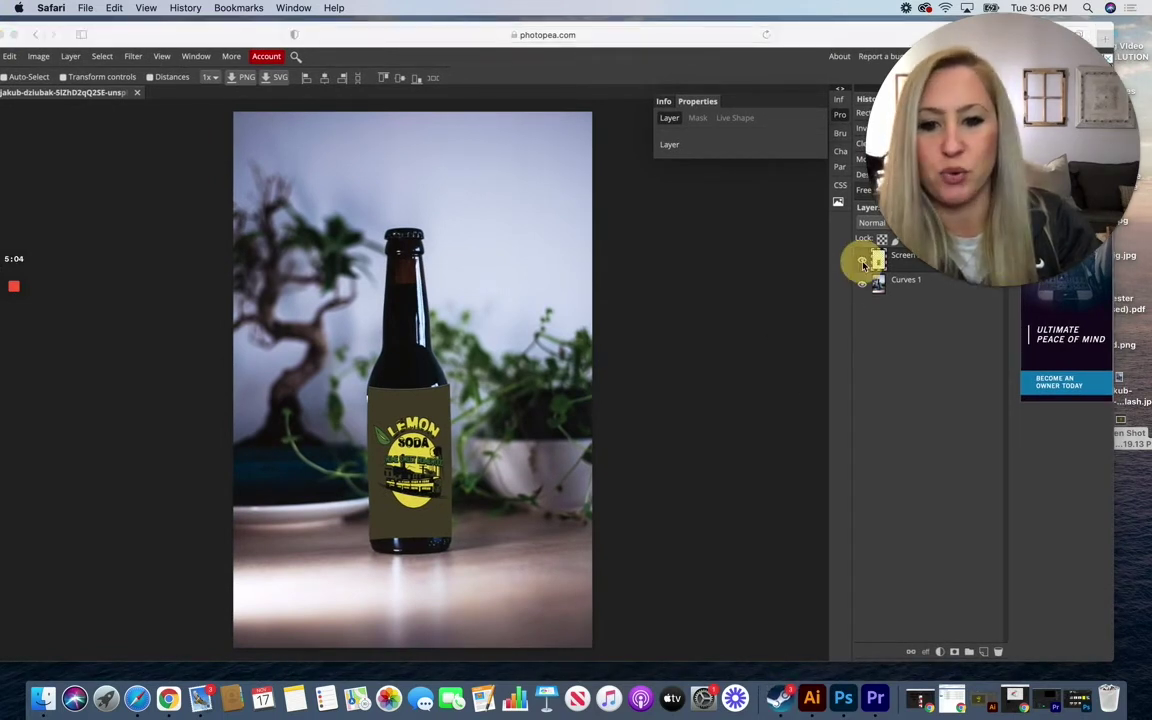
pyautogui.click(984, 653)
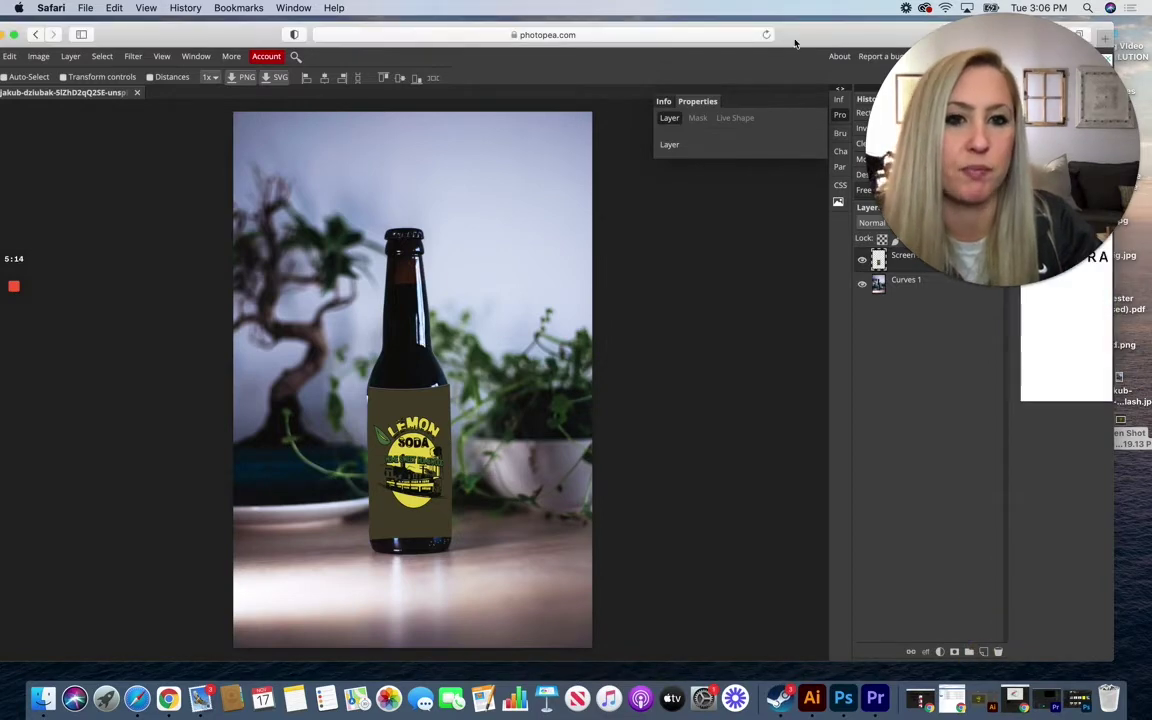
pyautogui.moveTo(805, 33); pyautogui.dragTo(588, 28)
# Step: Add a new empty layer and marquee a narrow strip down the label's right edge
pyautogui.click(767, 648)
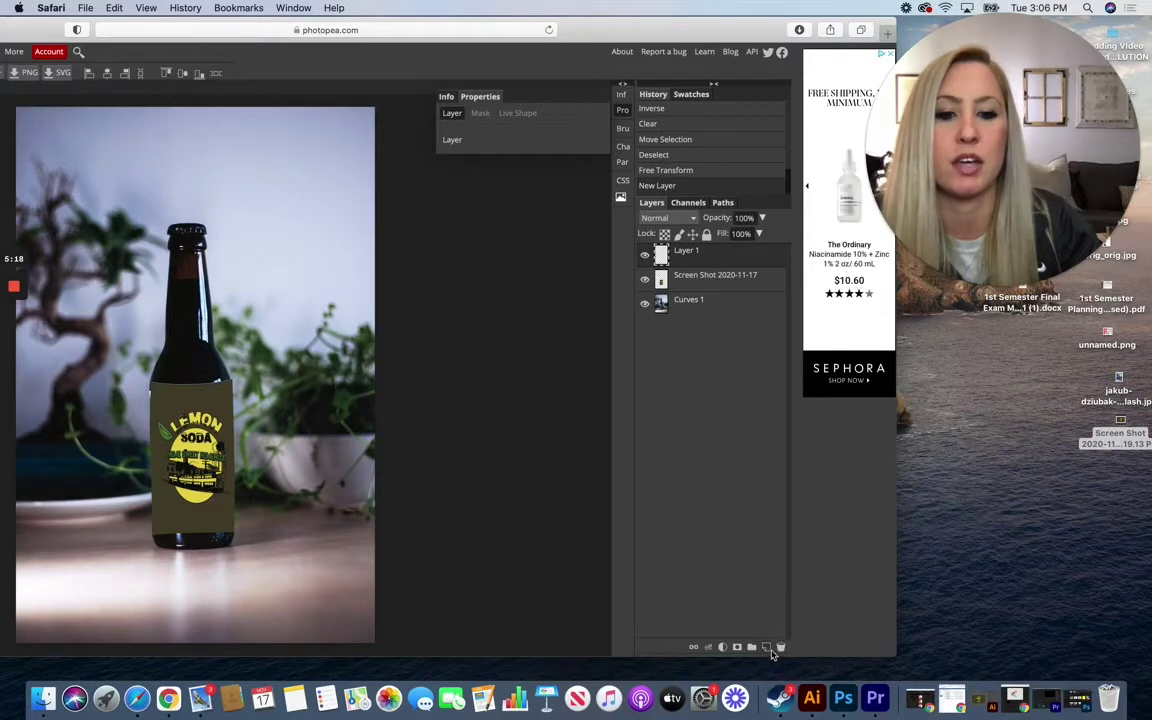
pyautogui.moveTo(593, 31); pyautogui.dragTo(852, 47)
pyautogui.click(28, 131)
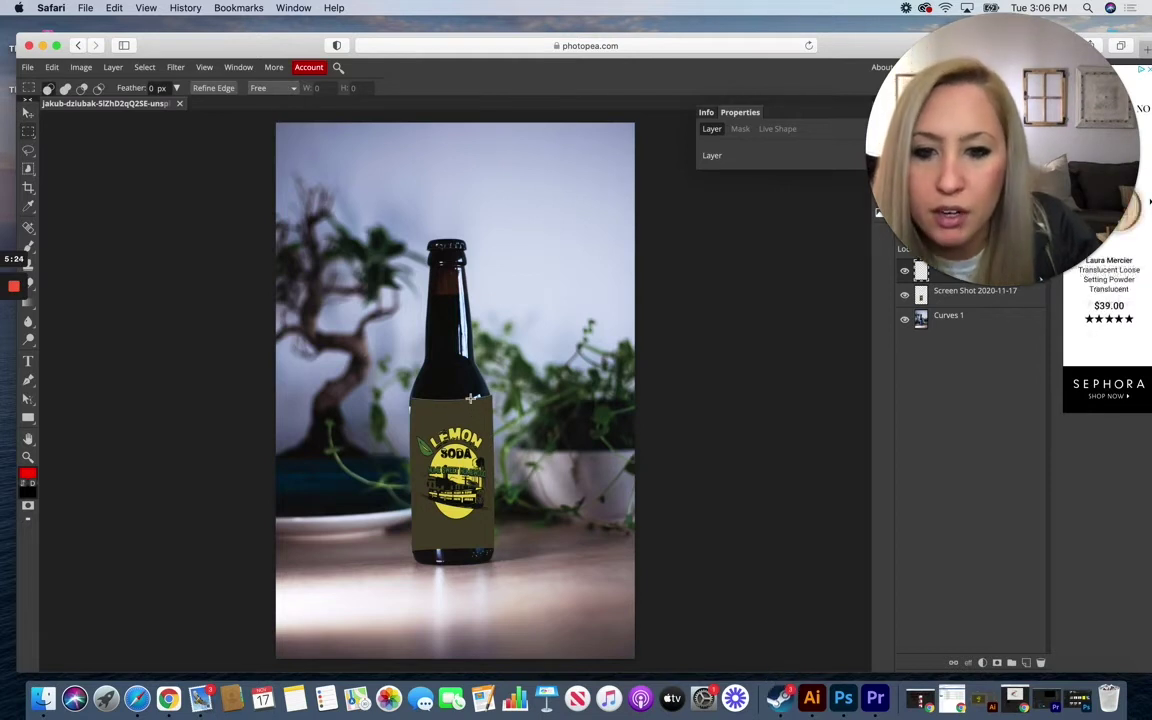
pyautogui.moveTo(473, 394); pyautogui.dragTo(489, 557)
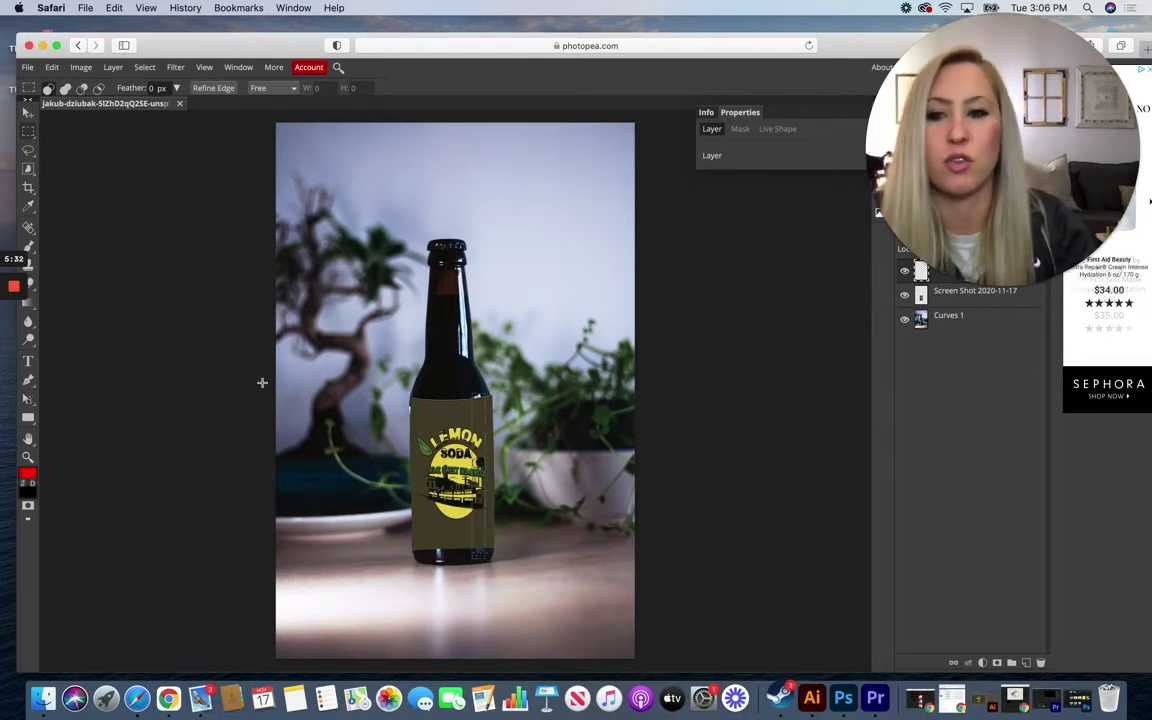
pyautogui.moveTo(30, 345)
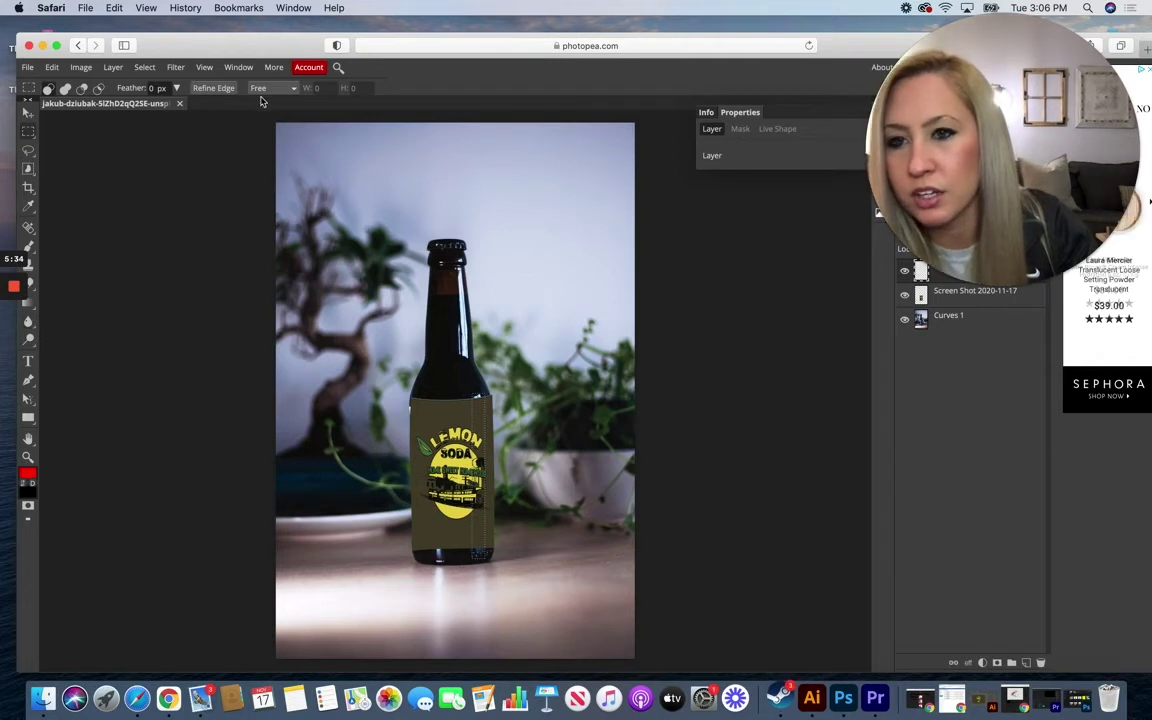
# Step: Fill the selected strip with white (ffffff) using the Paint Bucket
pyautogui.rightClick(59, 296)
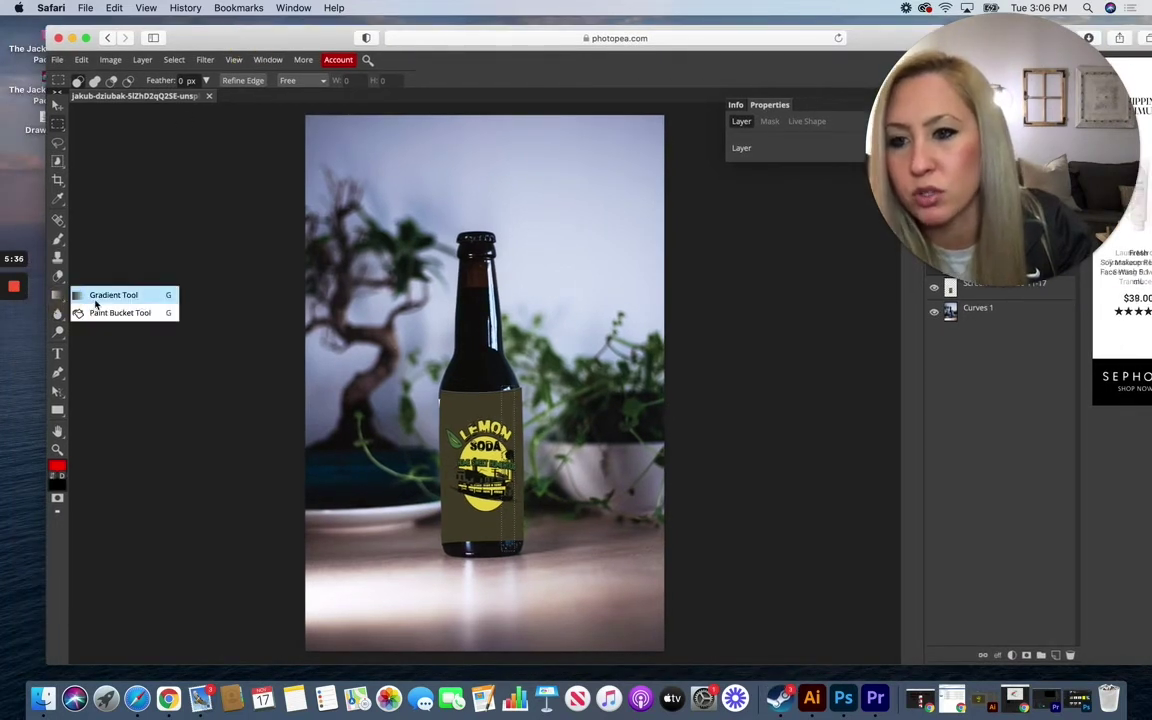
pyautogui.click(95, 308)
pyautogui.click(60, 464)
pyautogui.click(140, 166)
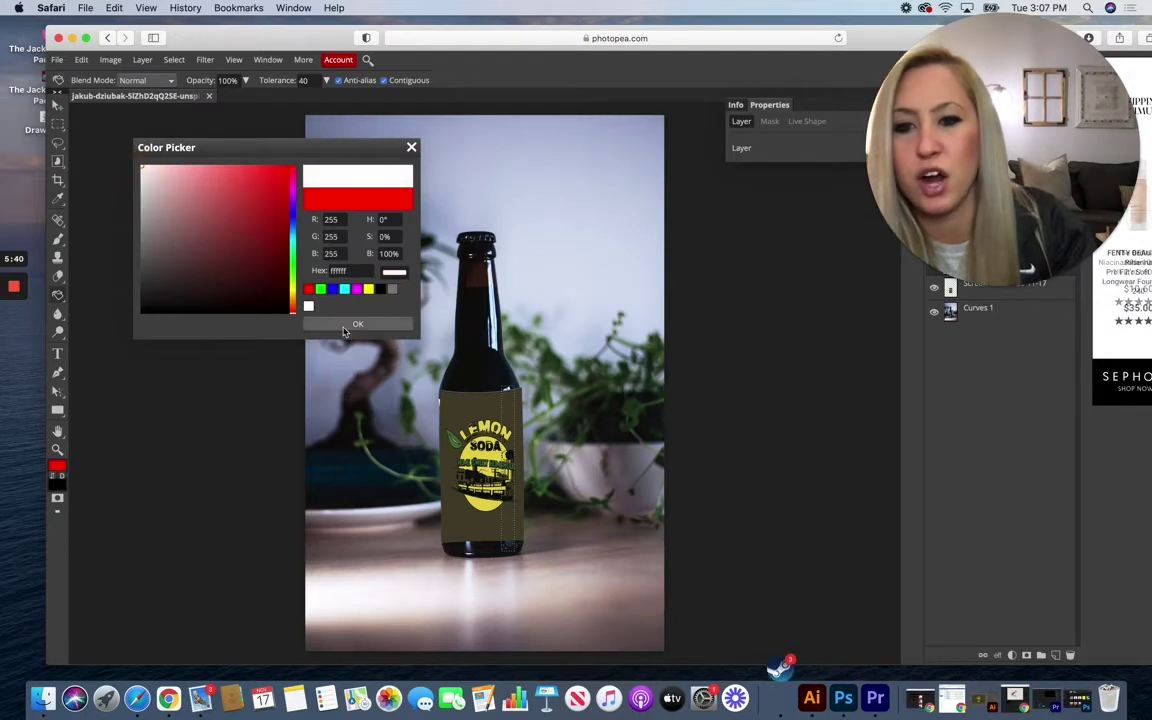
pyautogui.click(346, 324)
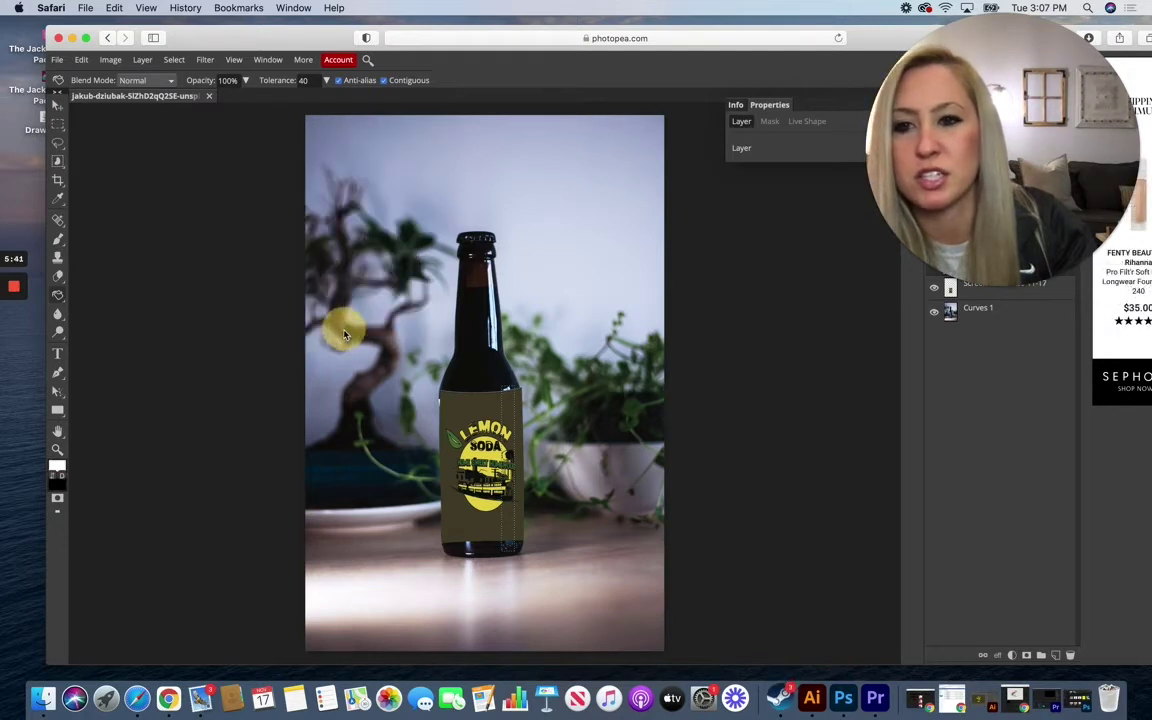
pyautogui.click(509, 458)
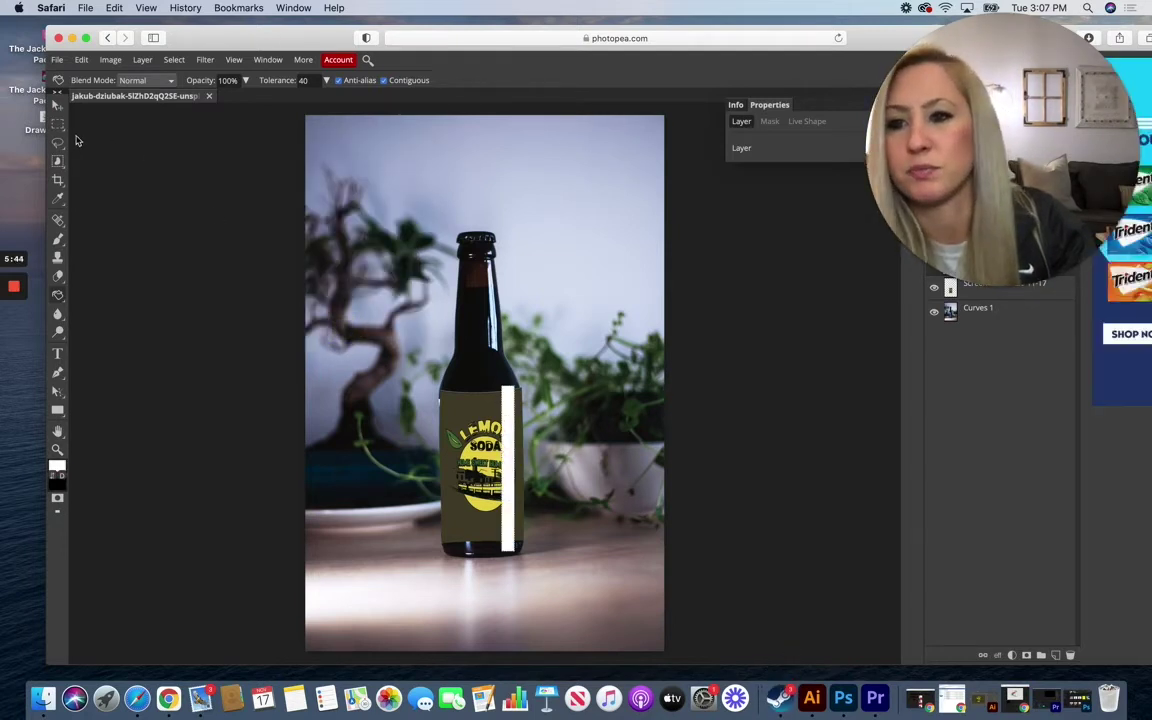
pyautogui.click(57, 124)
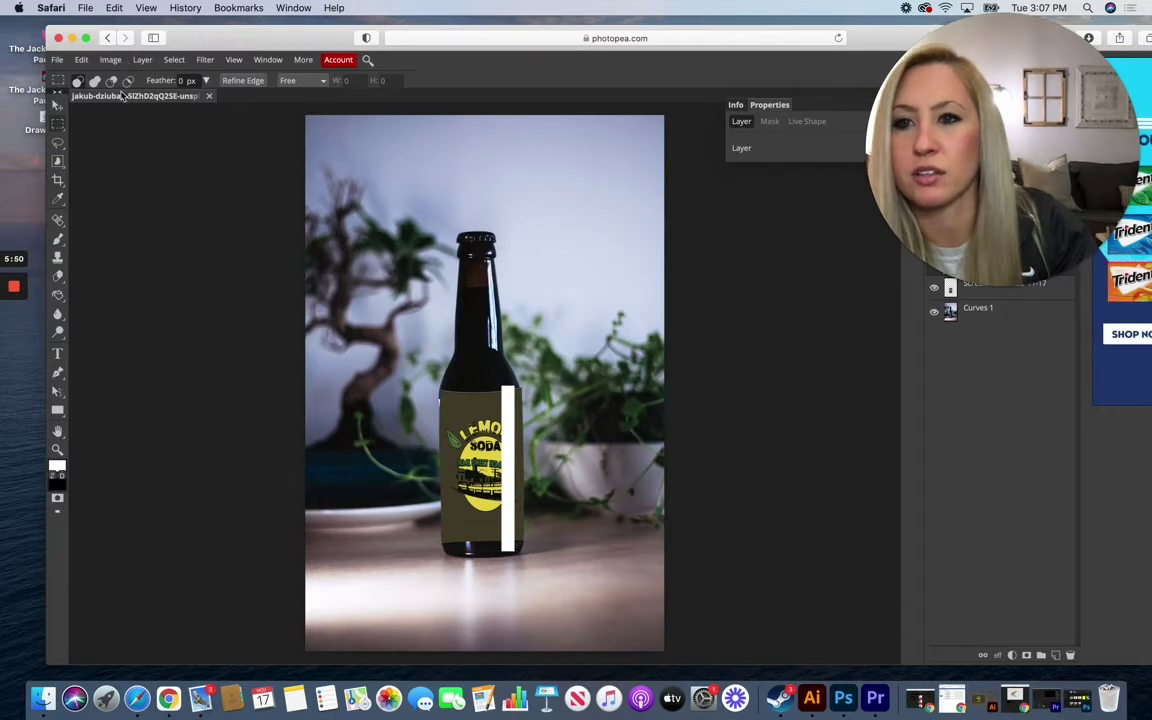
# Step: Apply a Gaussian Blur with a 20 px radius to the white strip
pyautogui.moveTo(29, 323)
pyautogui.click(15, 343)
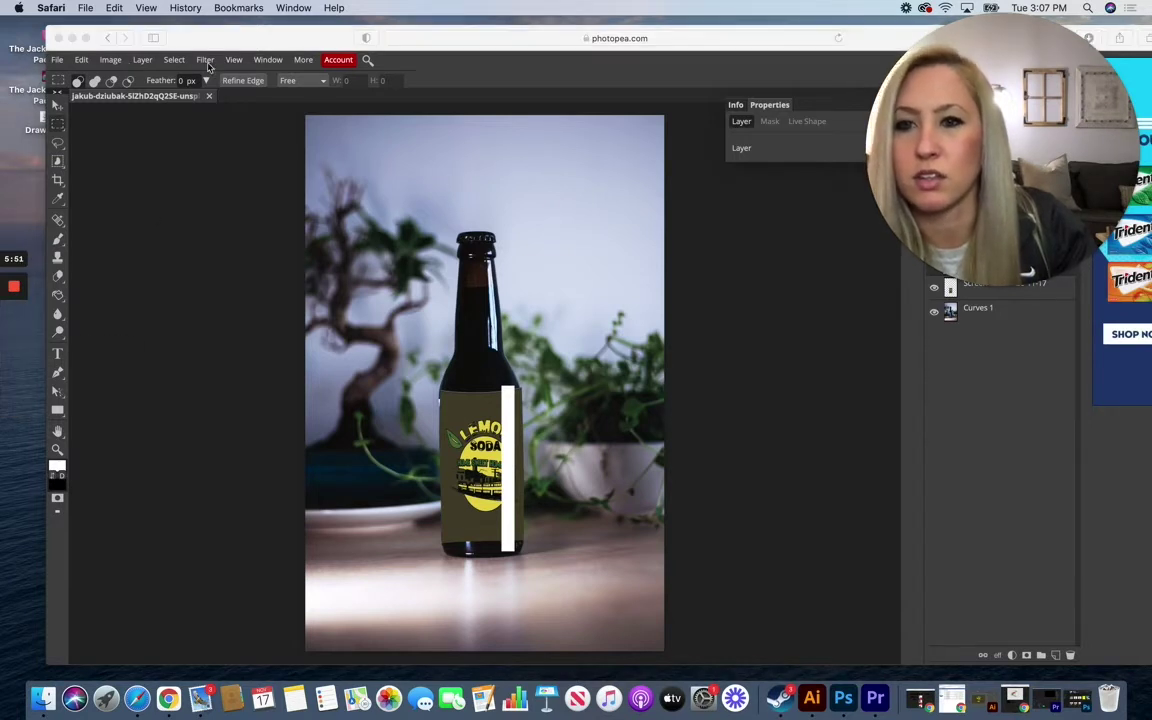
pyautogui.click(207, 64)
pyautogui.click(207, 62)
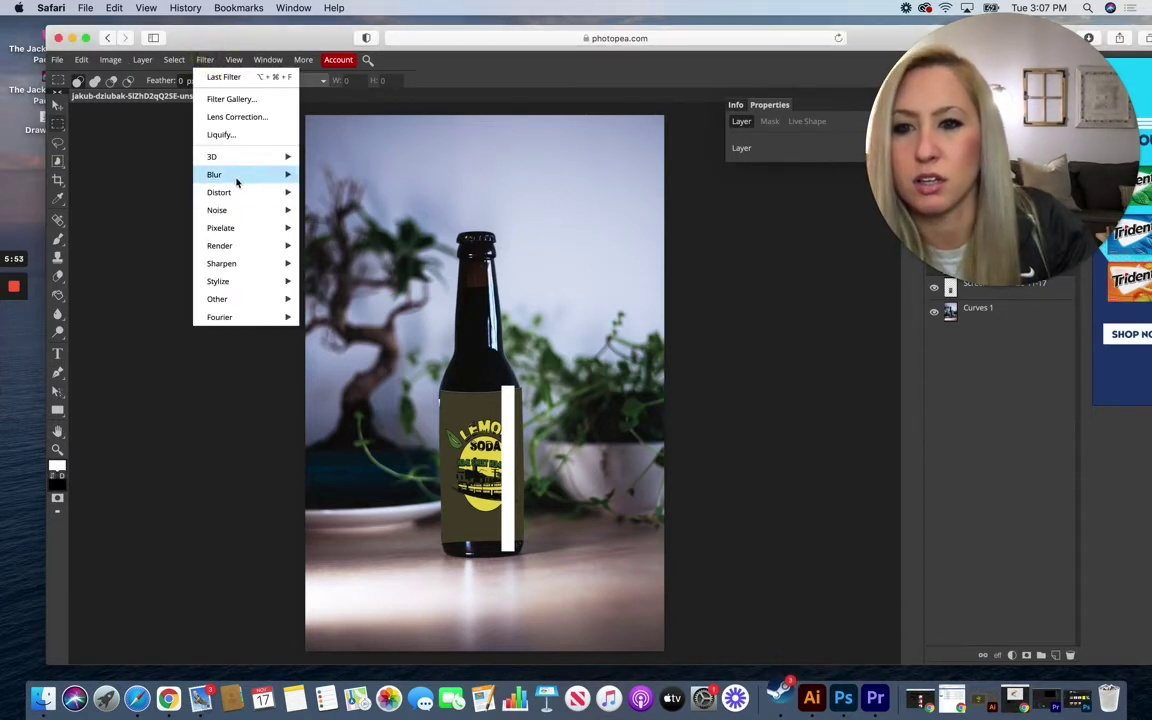
pyautogui.moveTo(236, 178)
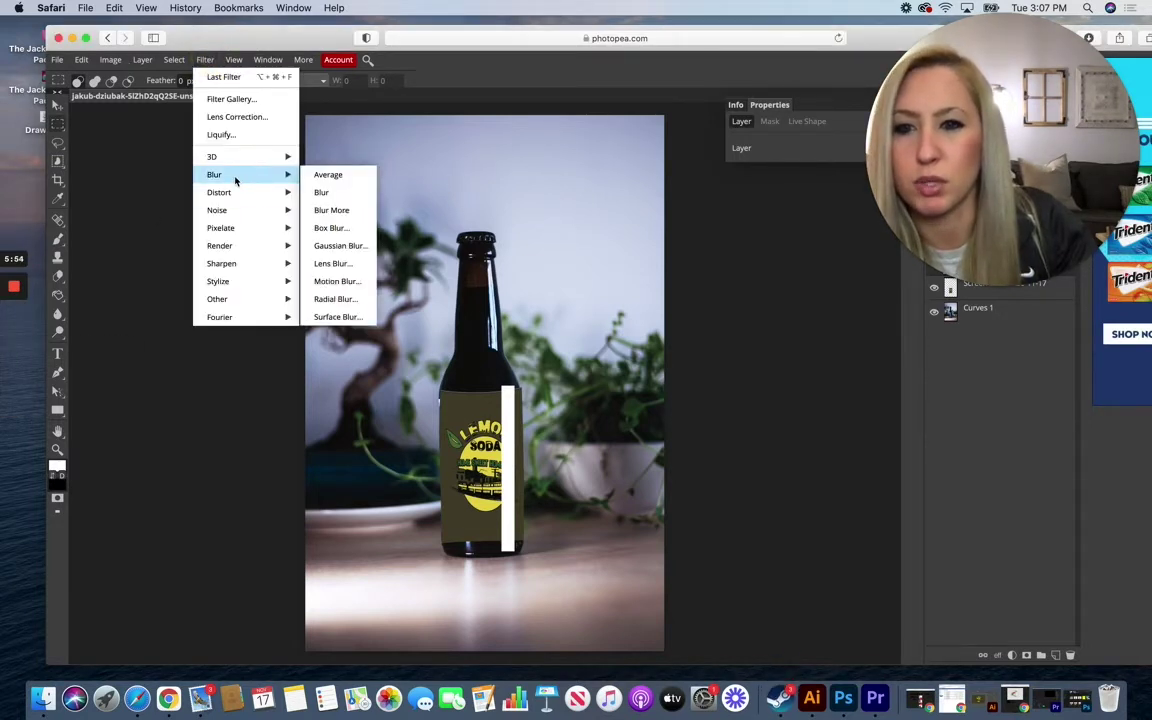
pyautogui.click(333, 246)
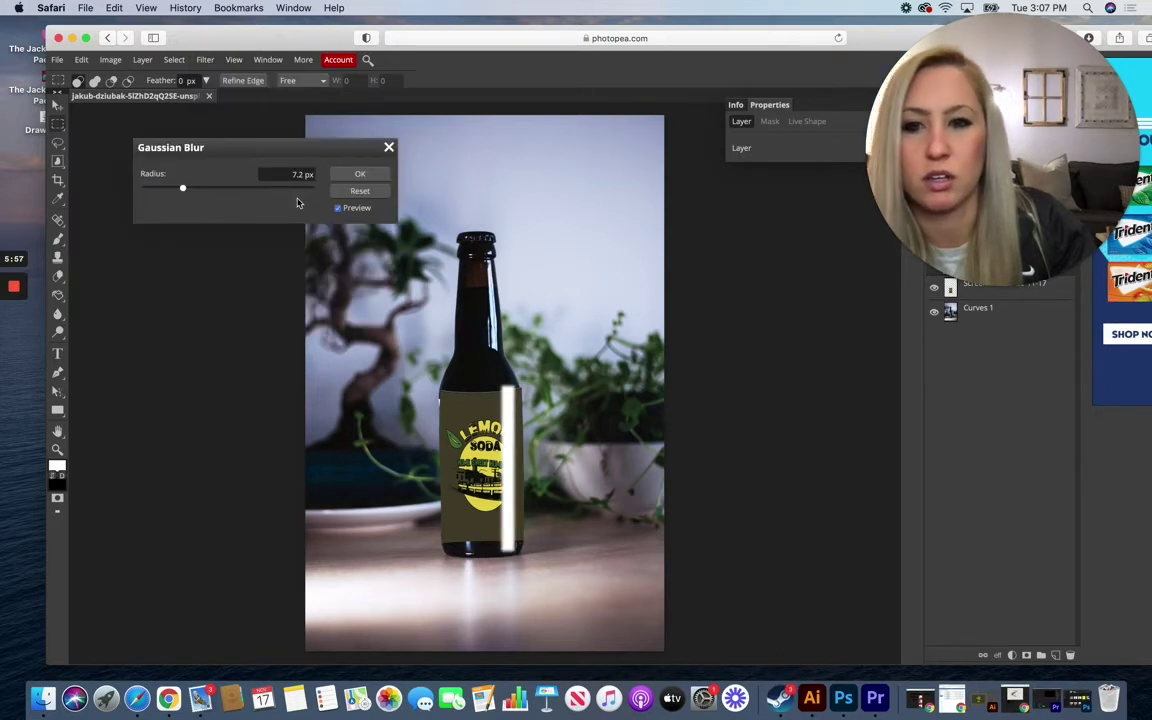
pyautogui.moveTo(220, 190); pyautogui.dragTo(201, 191)
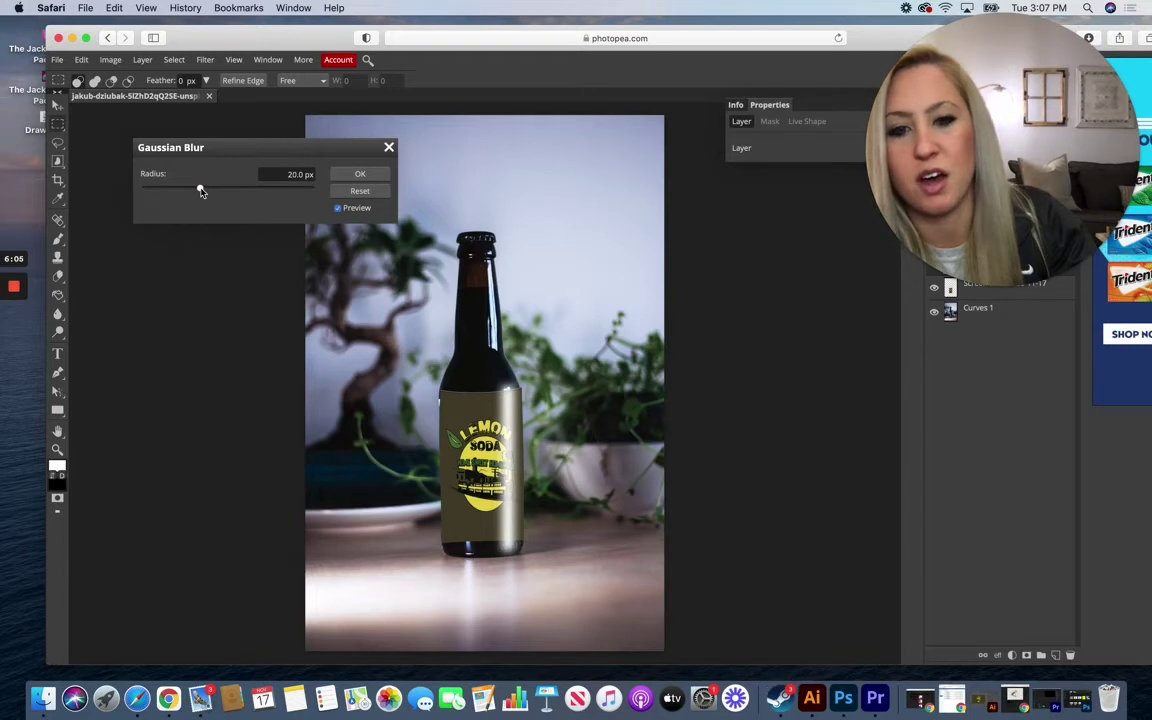
pyautogui.click(360, 176)
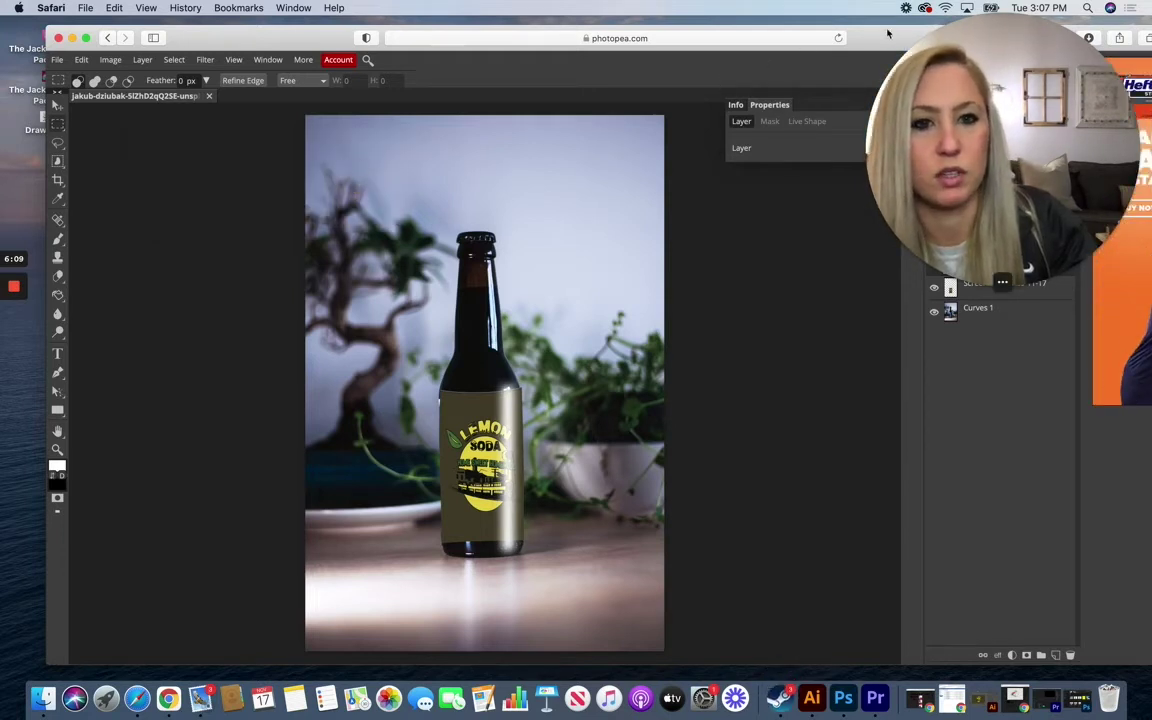
# Step: Set Layer 1's opacity to 38%, then select the Screen Shot label layer
pyautogui.moveTo(751, 6); pyautogui.dragTo(545, 8)
pyautogui.click(1009, 380)
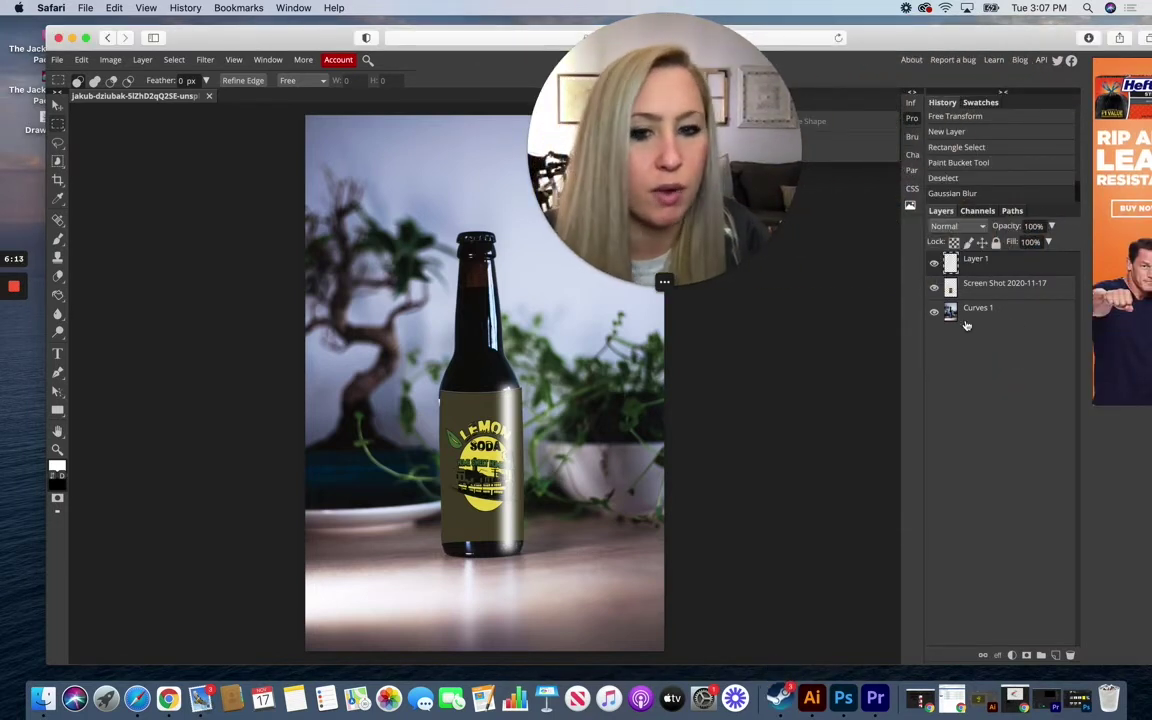
pyautogui.moveTo(1053, 230); pyautogui.dragTo(1023, 242)
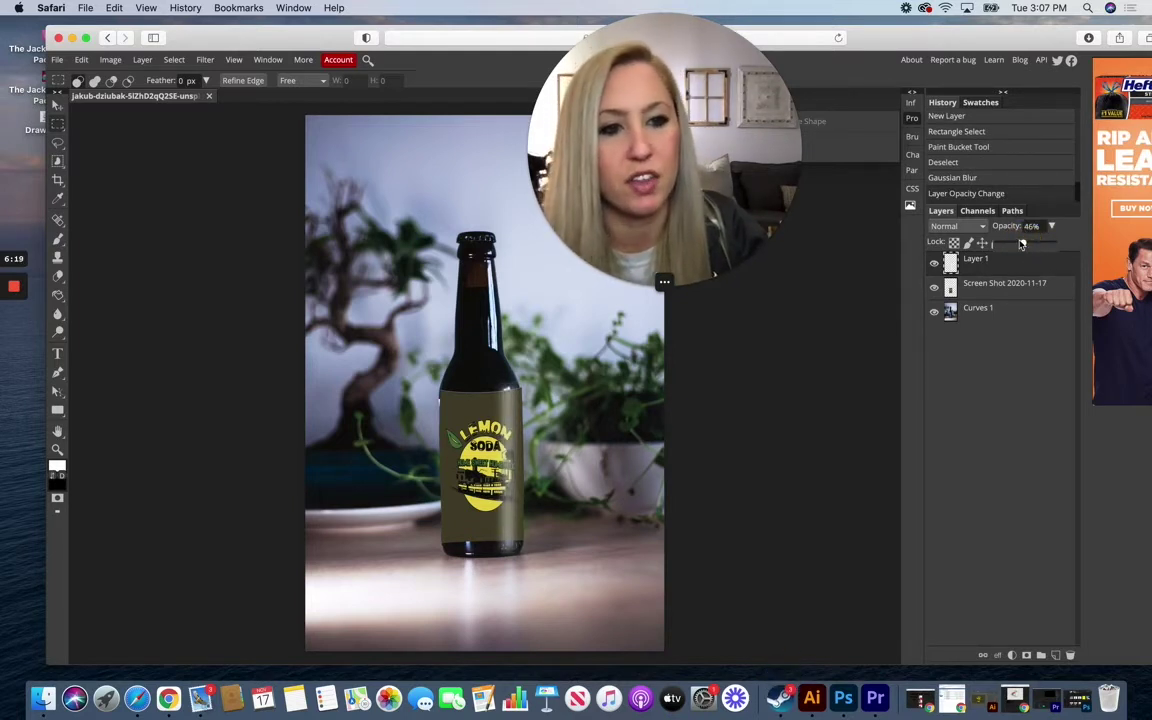
pyautogui.moveTo(1025, 243); pyautogui.dragTo(1021, 245)
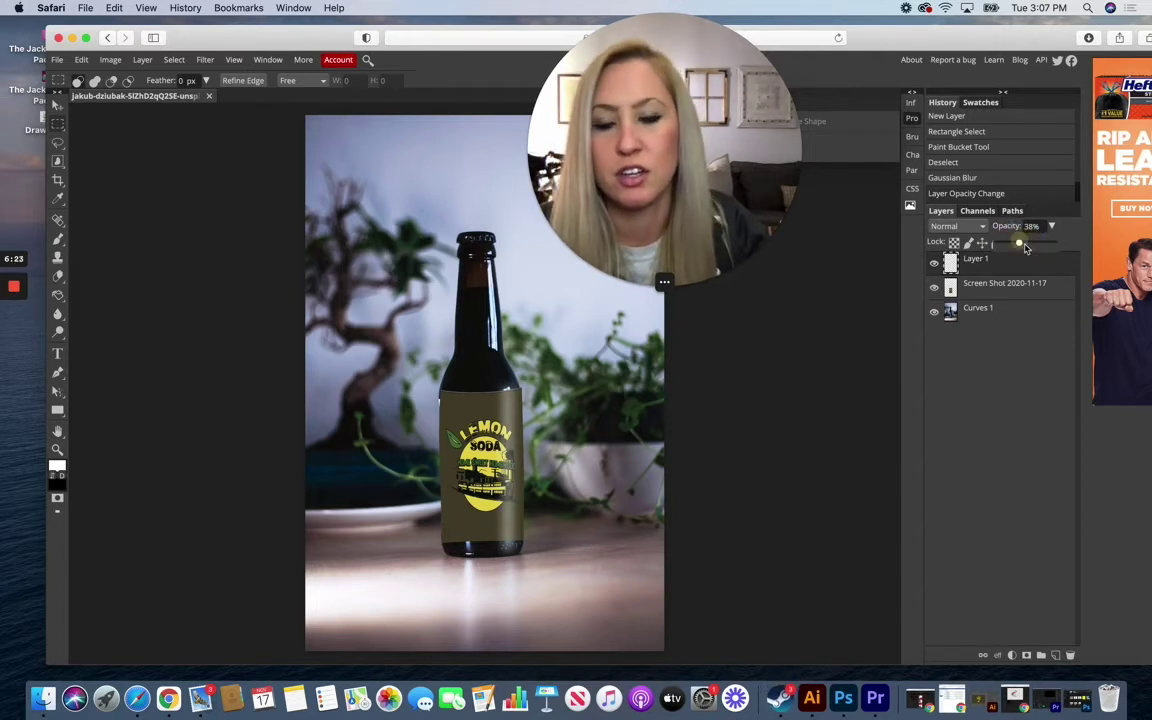
pyautogui.click(990, 288)
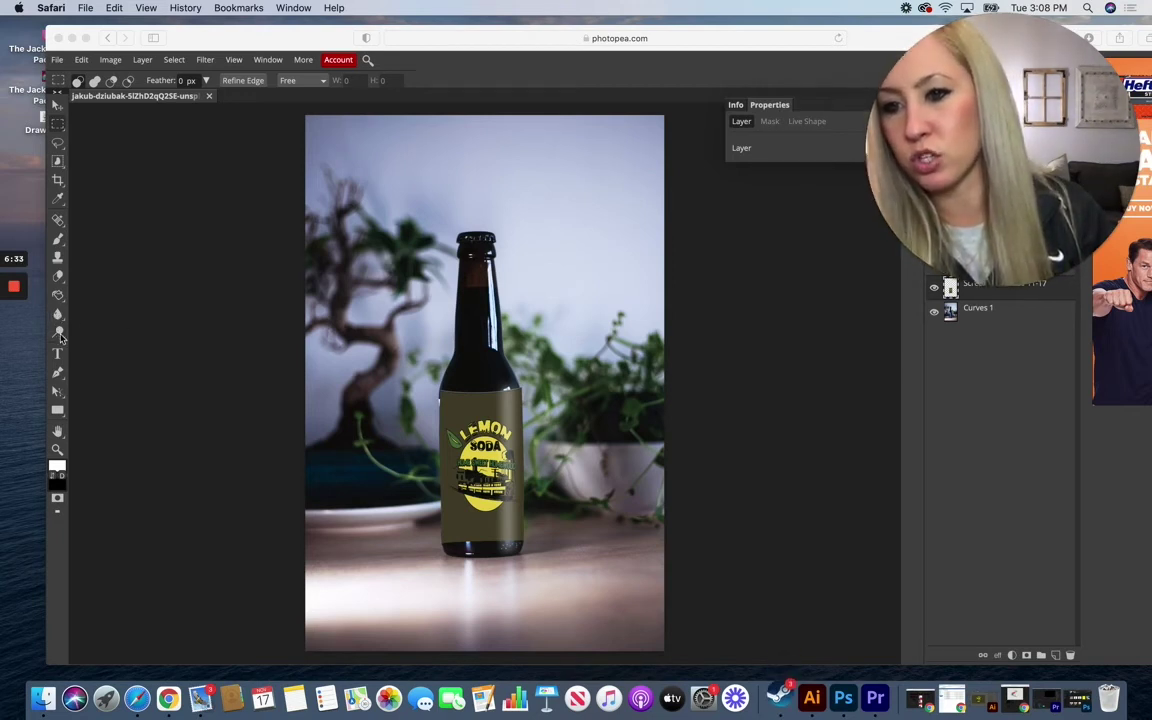
# Step: Switch from the Dodge tool to the Burn Tool in the toning tool group
pyautogui.rightClick(59, 336)
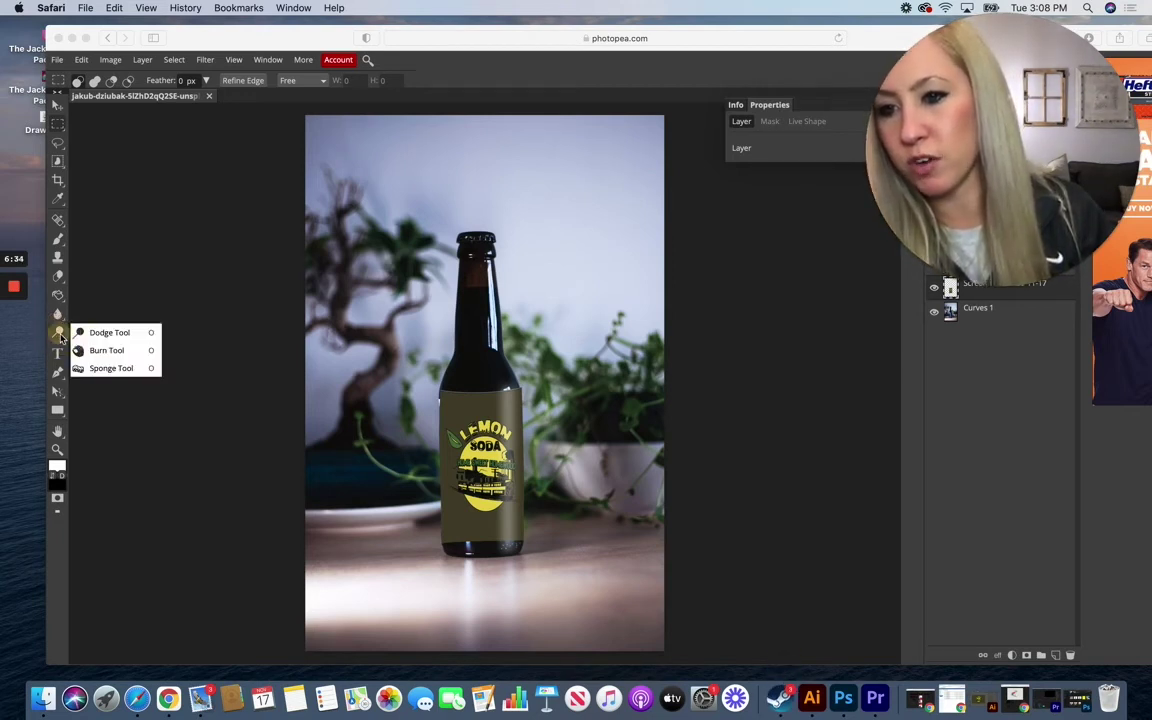
pyautogui.click(112, 350)
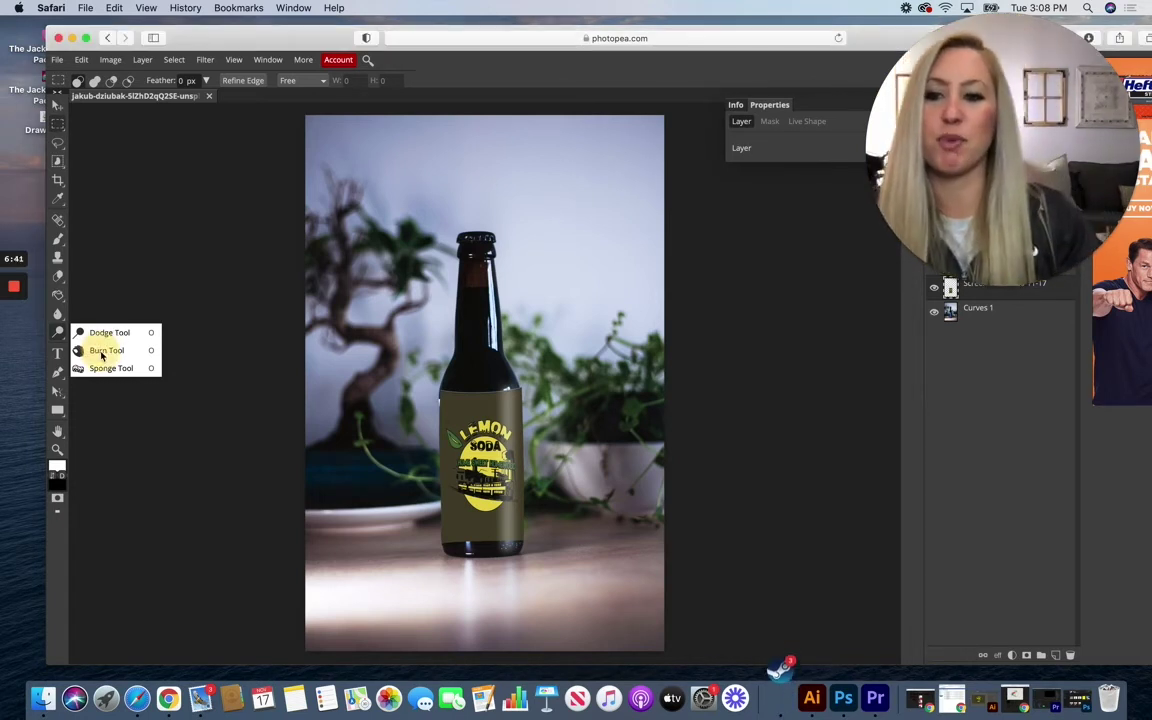
pyautogui.click(110, 350)
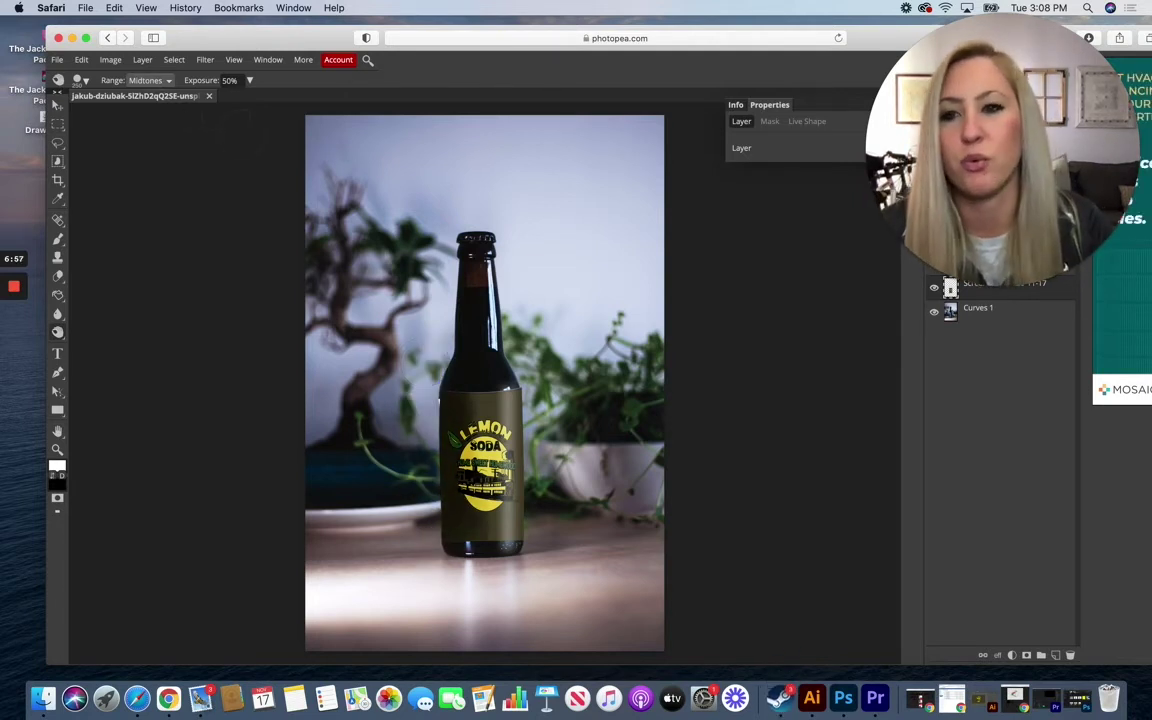
# Step: Step back through the last two dodge changes and set exposure to 10%
pyautogui.click(84, 60)
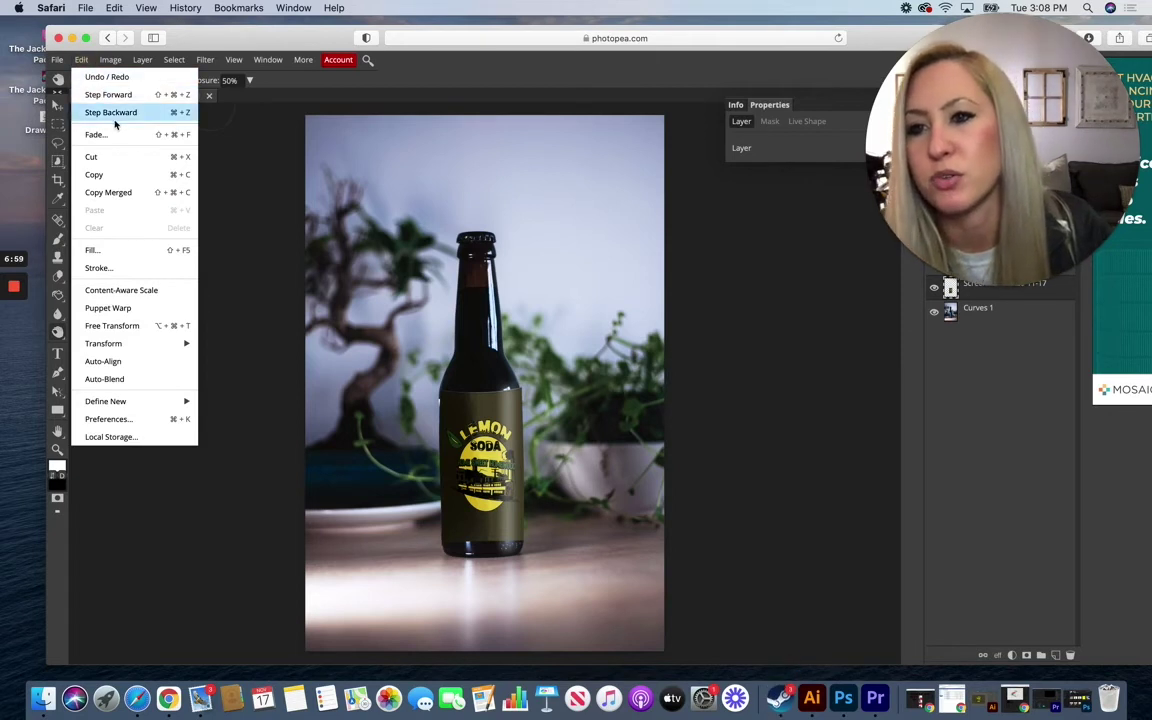
pyautogui.click(112, 112)
pyautogui.click(233, 80)
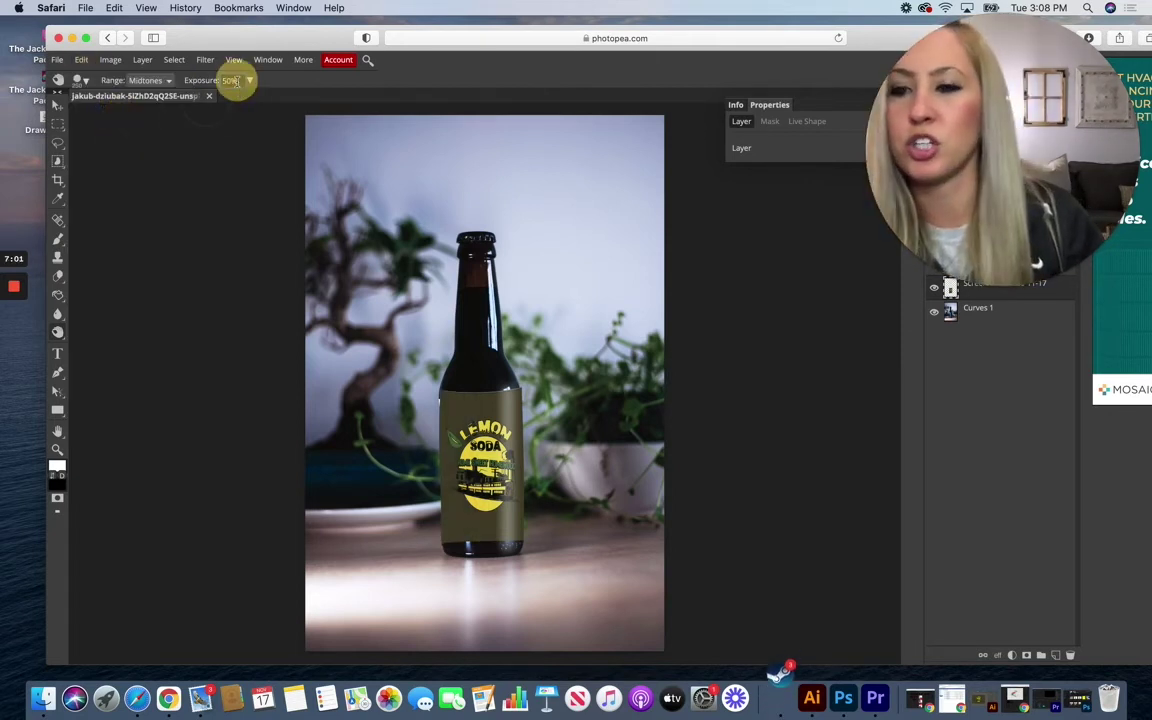
pyautogui.doubleClick(222, 80)
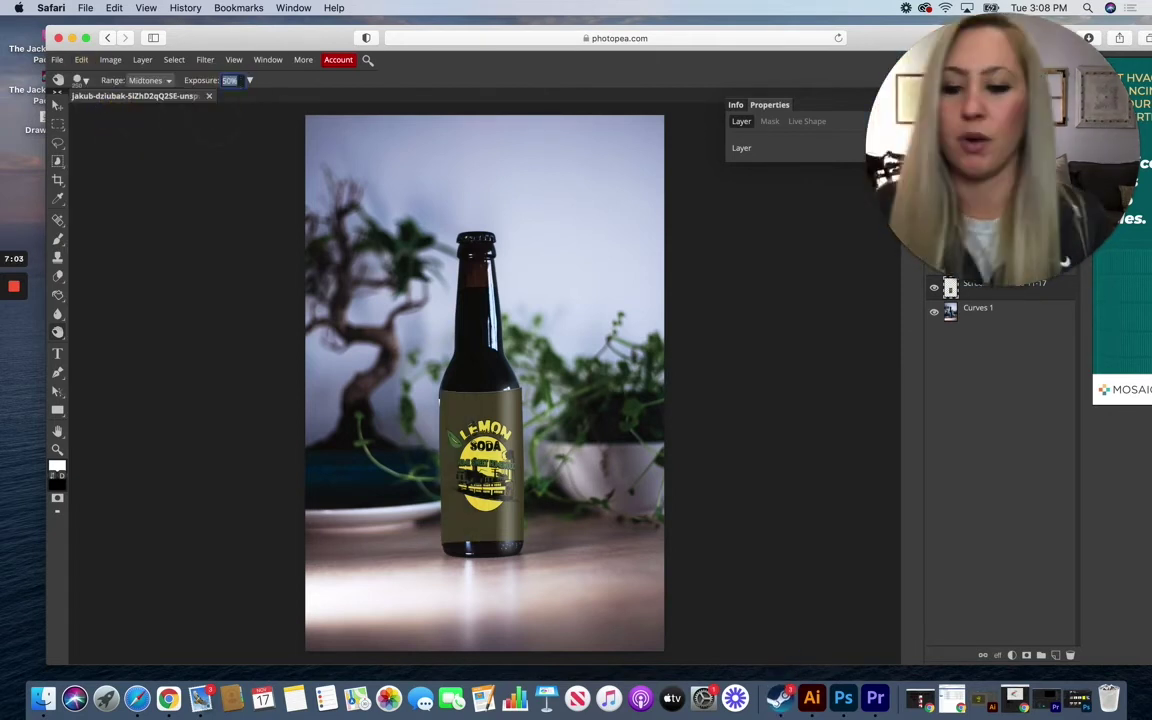
pyautogui.write('10')
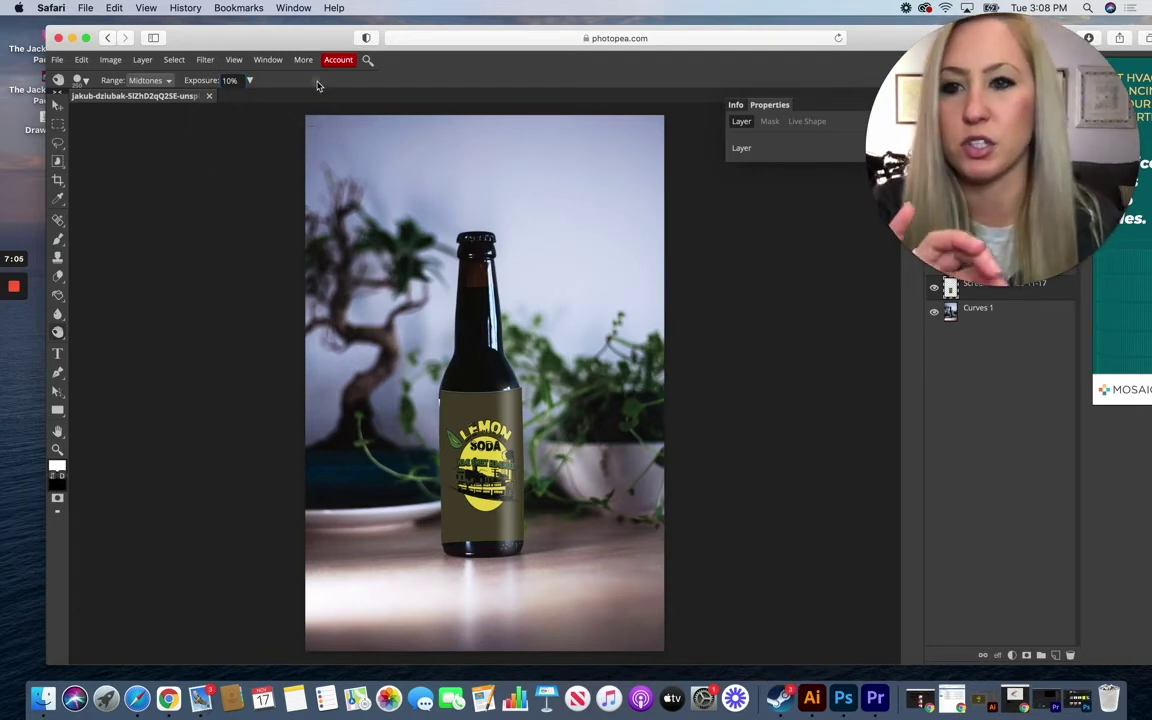
# Step: Keep the range on Midtones and make the 250 px brush 0% hardness
pyautogui.click(168, 82)
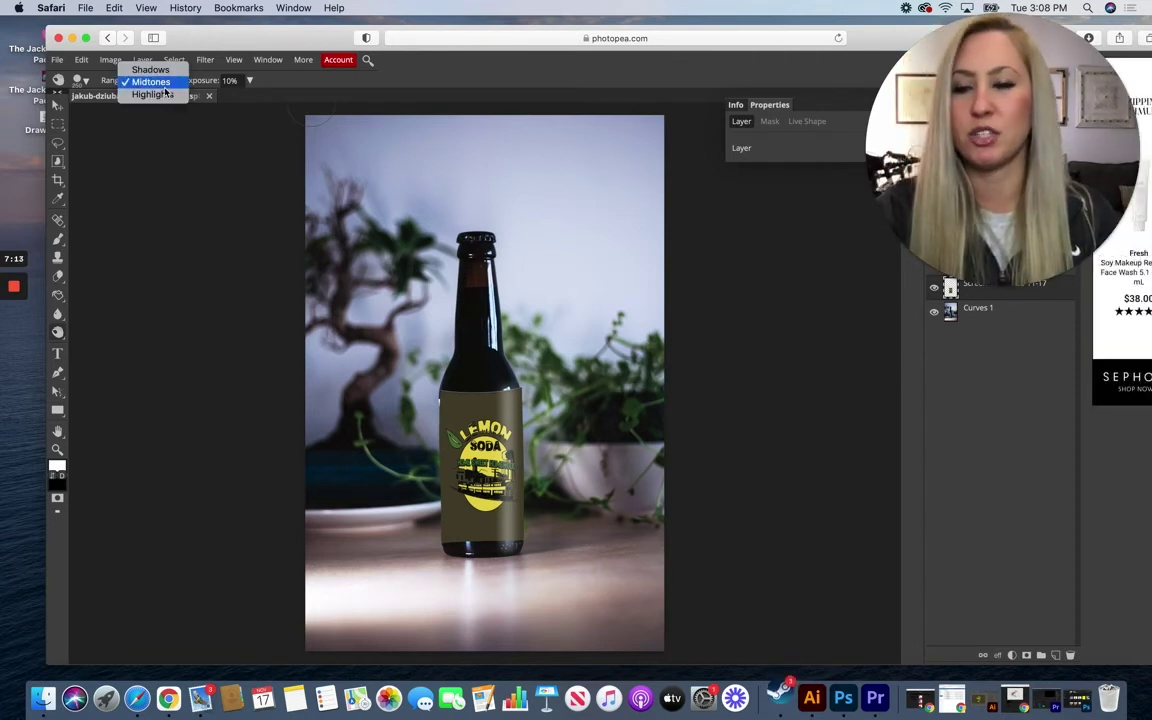
pyautogui.click(148, 81)
pyautogui.click(86, 80)
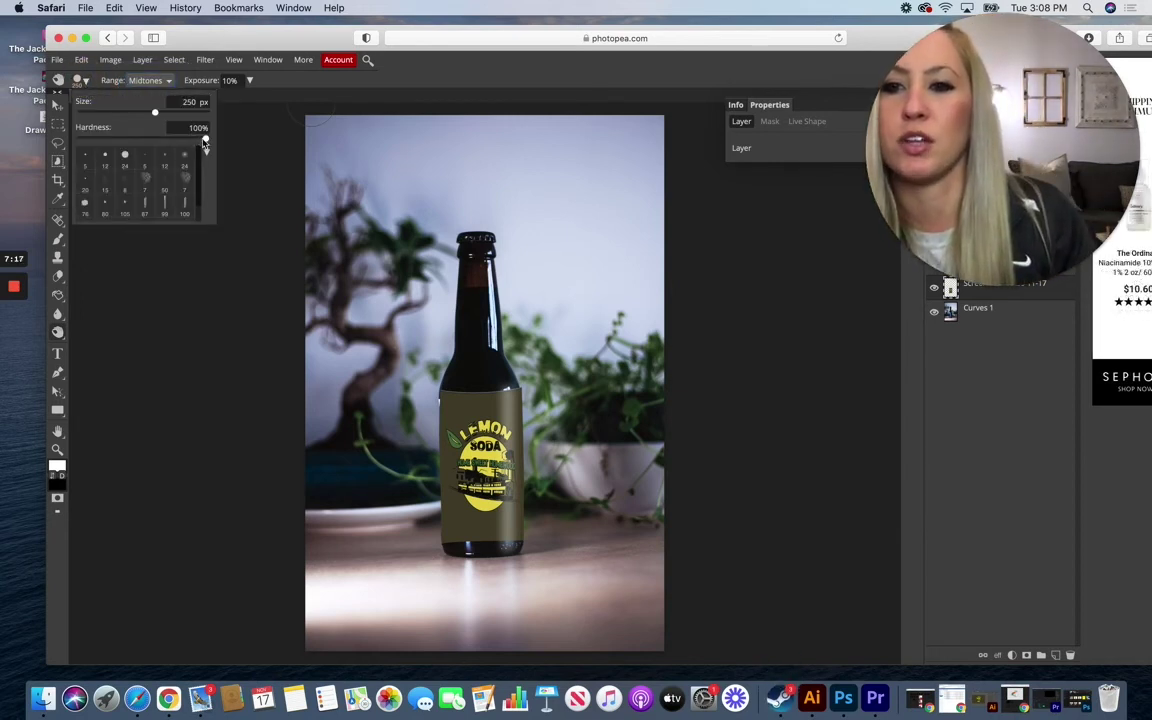
pyautogui.moveTo(203, 139); pyautogui.dragTo(51, 147)
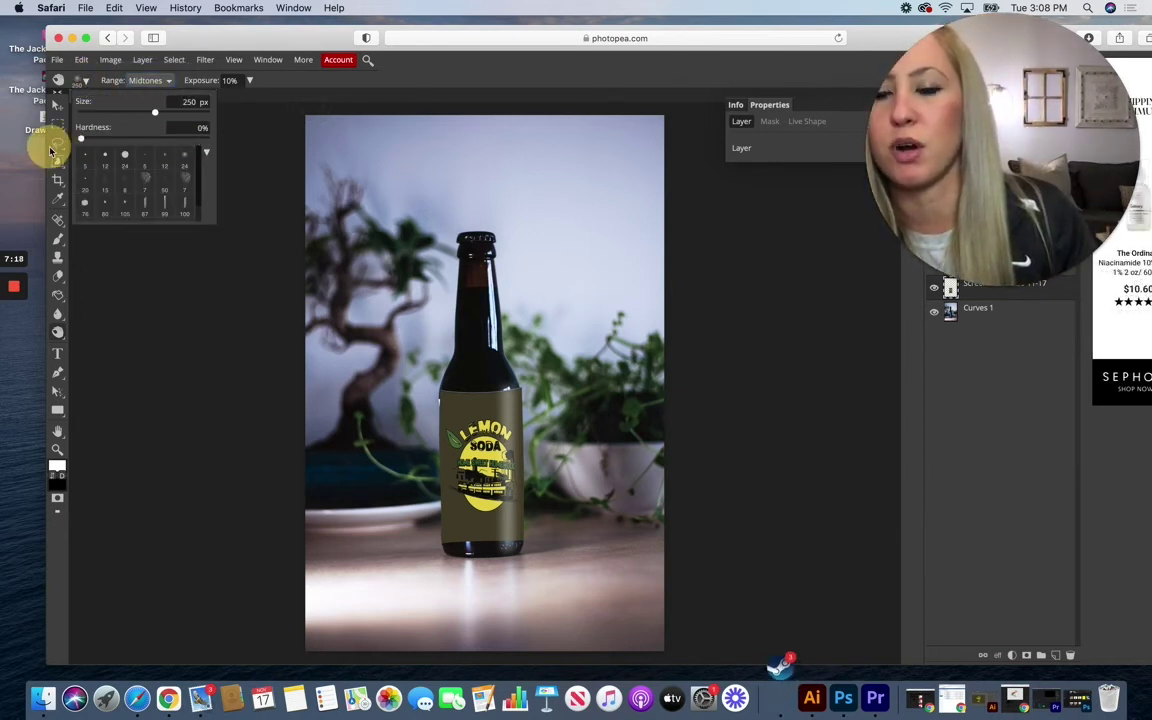
# Step: Paint soft dodge strokes up the bottle's left edge to the shoulder and down past the label
pyautogui.click(437, 62)
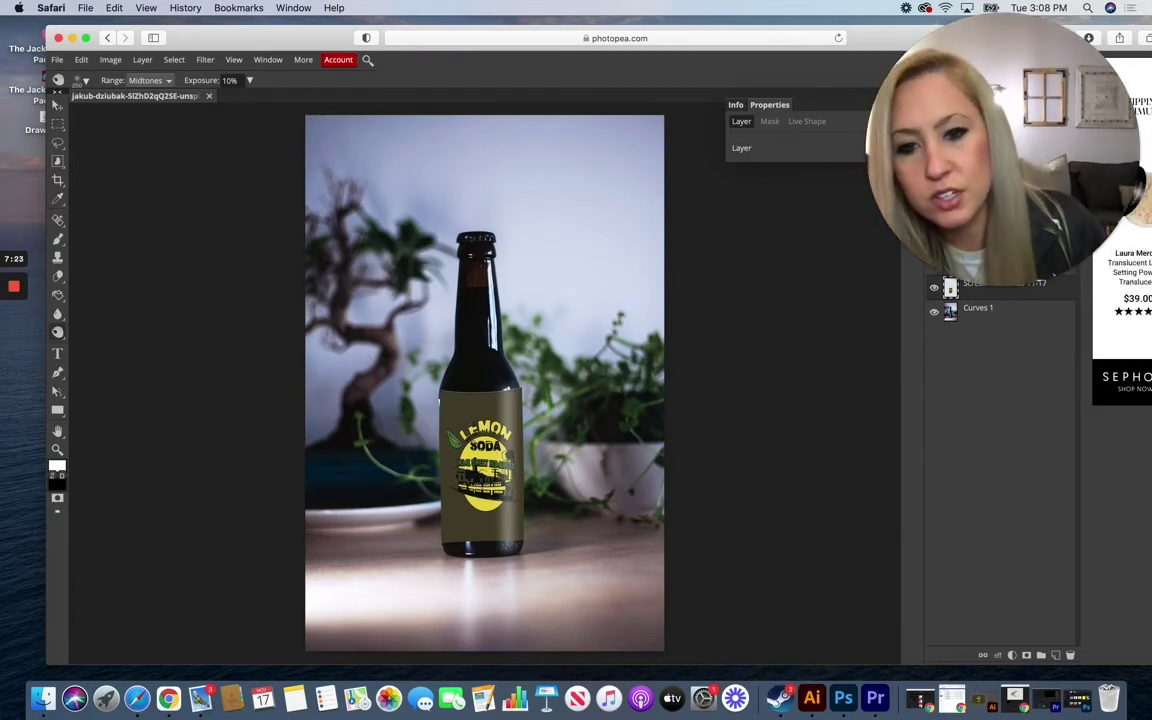
pyautogui.moveTo(437, 400); pyautogui.dragTo(444, 540)
pyautogui.moveTo(400, 480)
pyautogui.mouseDown()
pyautogui.moveTo(437, 506)
pyautogui.moveTo(398, 452)
pyautogui.moveTo(440, 462)
pyautogui.moveTo(437, 398)
pyautogui.mouseUp()
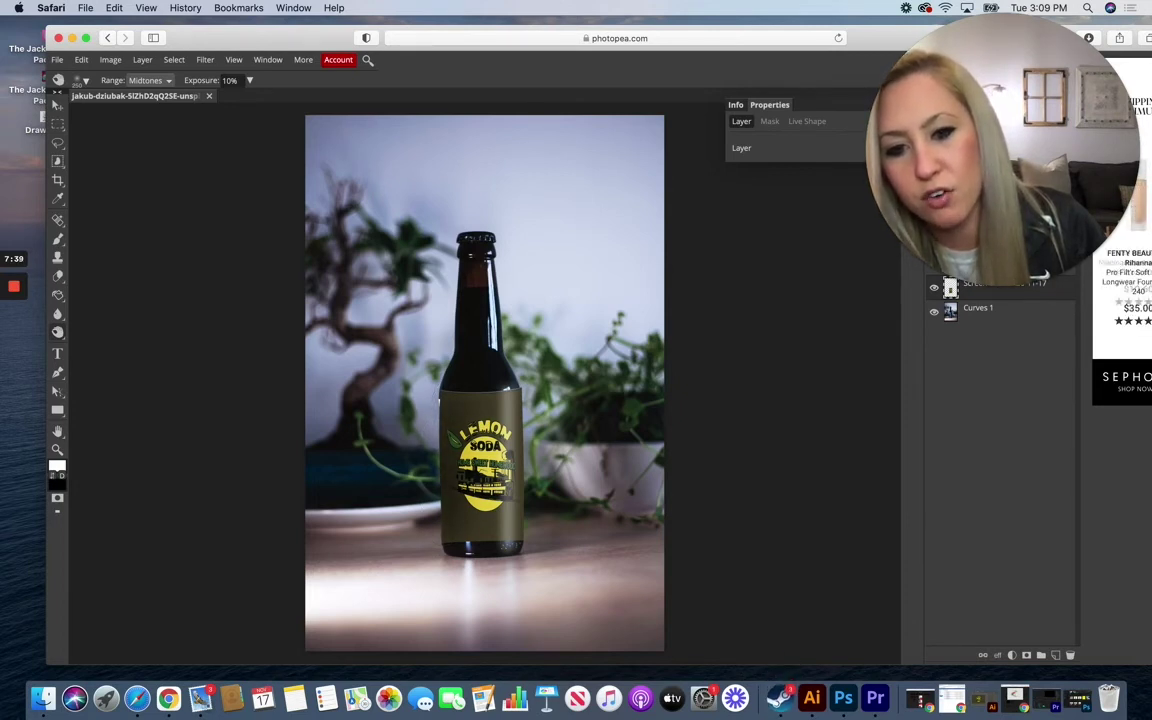
pyautogui.click(397, 483)
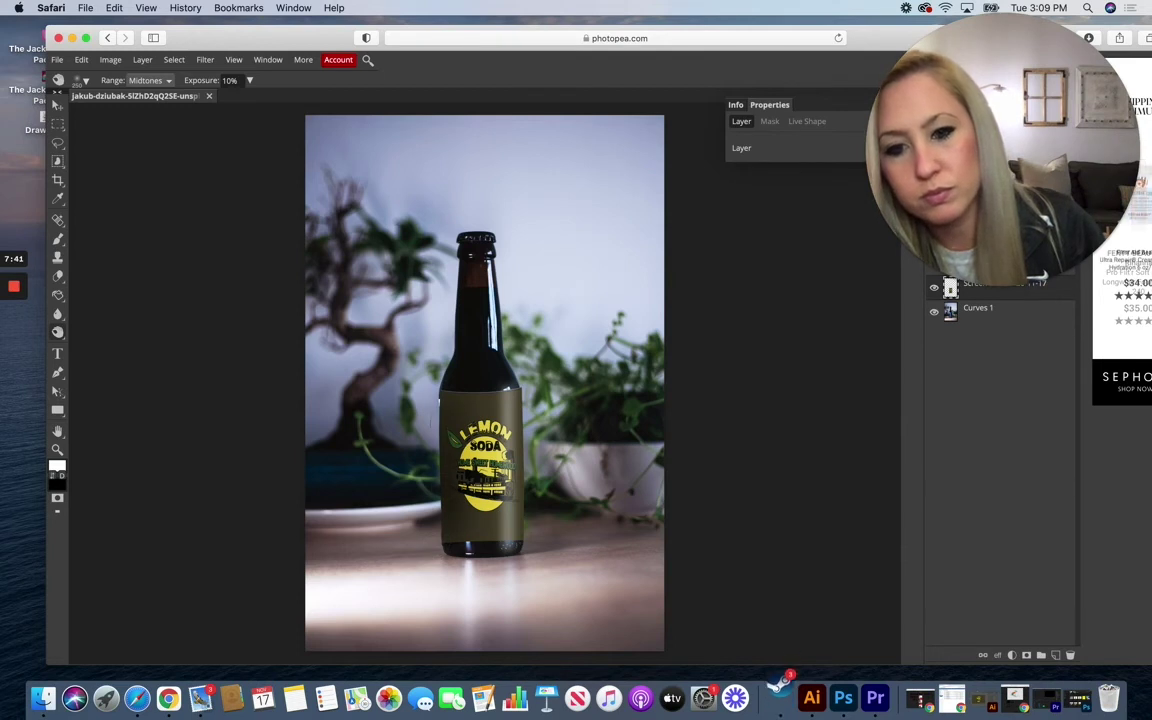
pyautogui.click(449, 402)
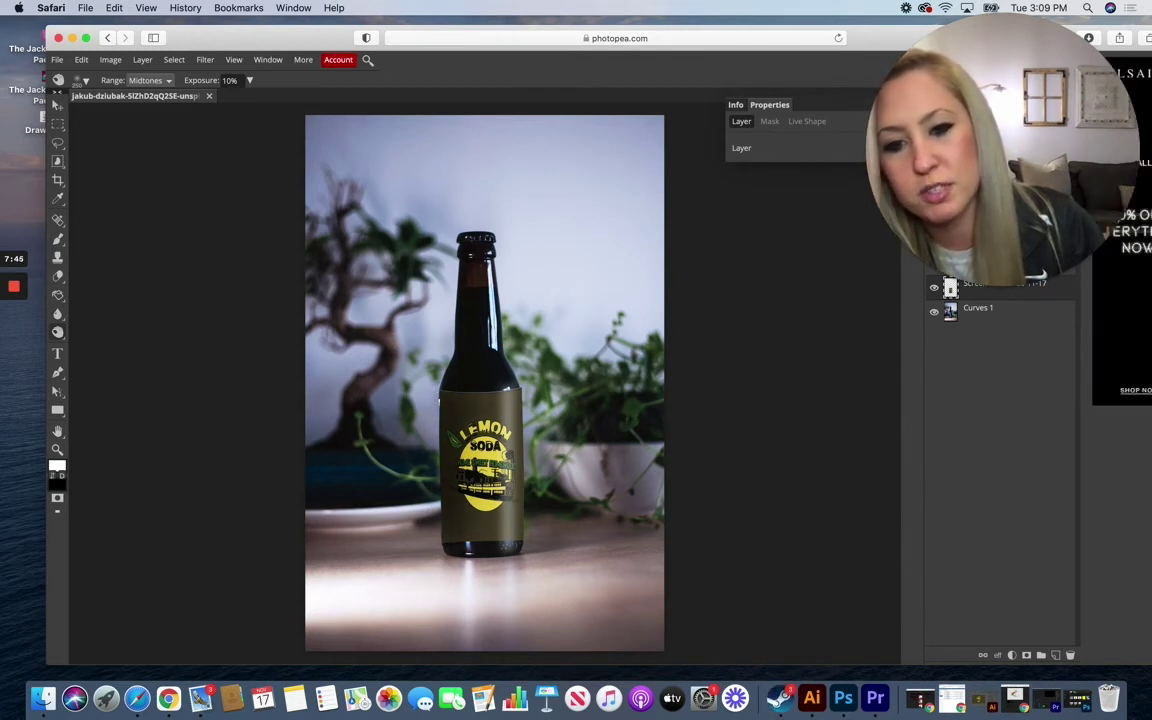
pyautogui.moveTo(442, 530)
pyautogui.mouseDown()
pyautogui.moveTo(433, 463)
pyautogui.moveTo(452, 398)
pyautogui.moveTo(457, 540)
pyautogui.moveTo(458, 530)
pyautogui.mouseUp()
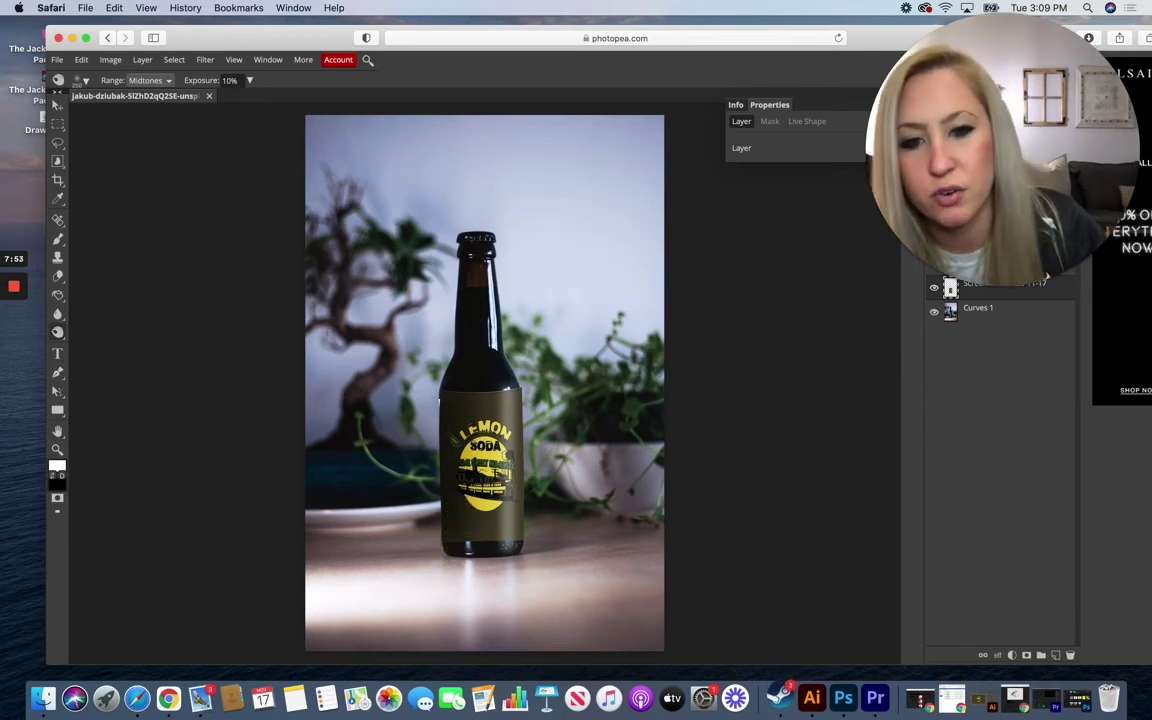
pyautogui.moveTo(504, 412)
pyautogui.mouseDown()
pyautogui.moveTo(537, 490)
pyautogui.moveTo(524, 545)
pyautogui.mouseUp()
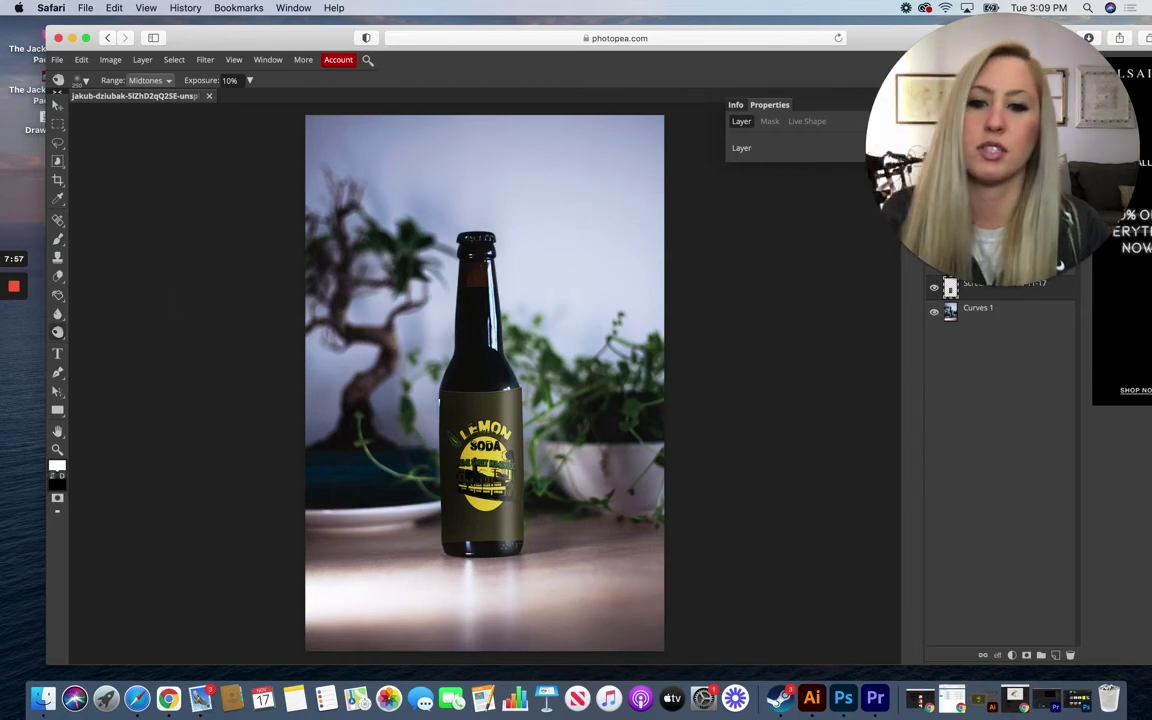
pyautogui.moveTo(57, 331); pyautogui.dragTo(96, 338)
# Step: Lighten a spot on the lower bottle and set dodge exposure to 15%
pyautogui.press('5')
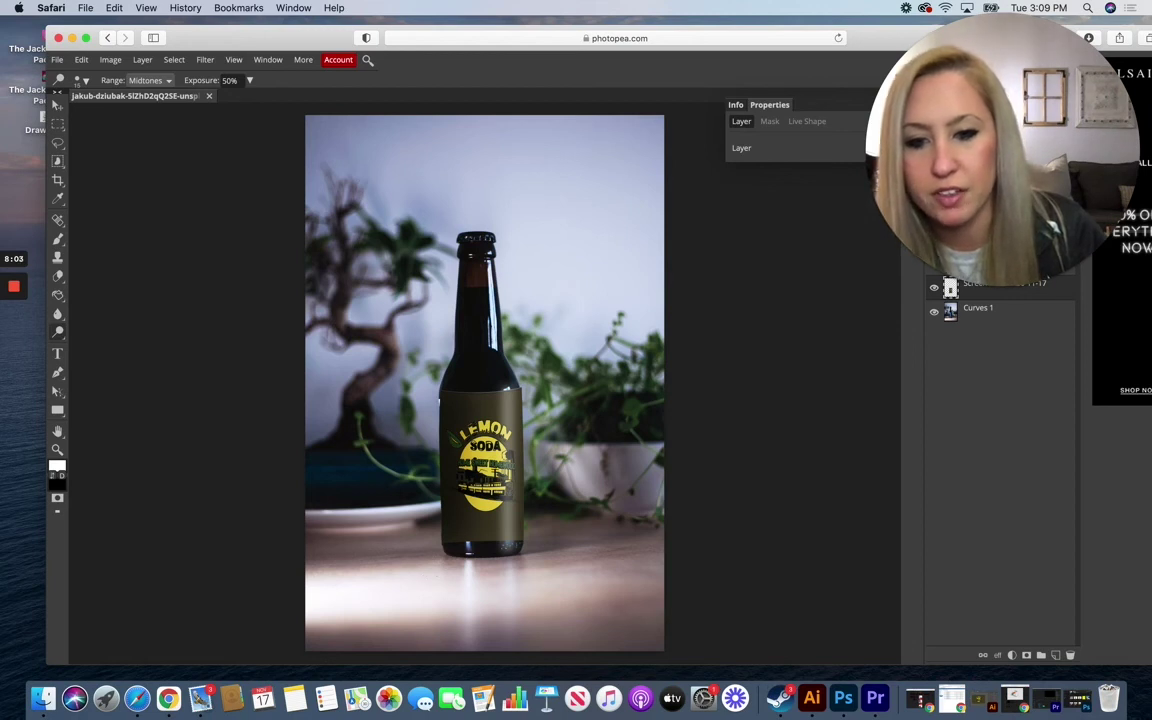
pyautogui.click(470, 538)
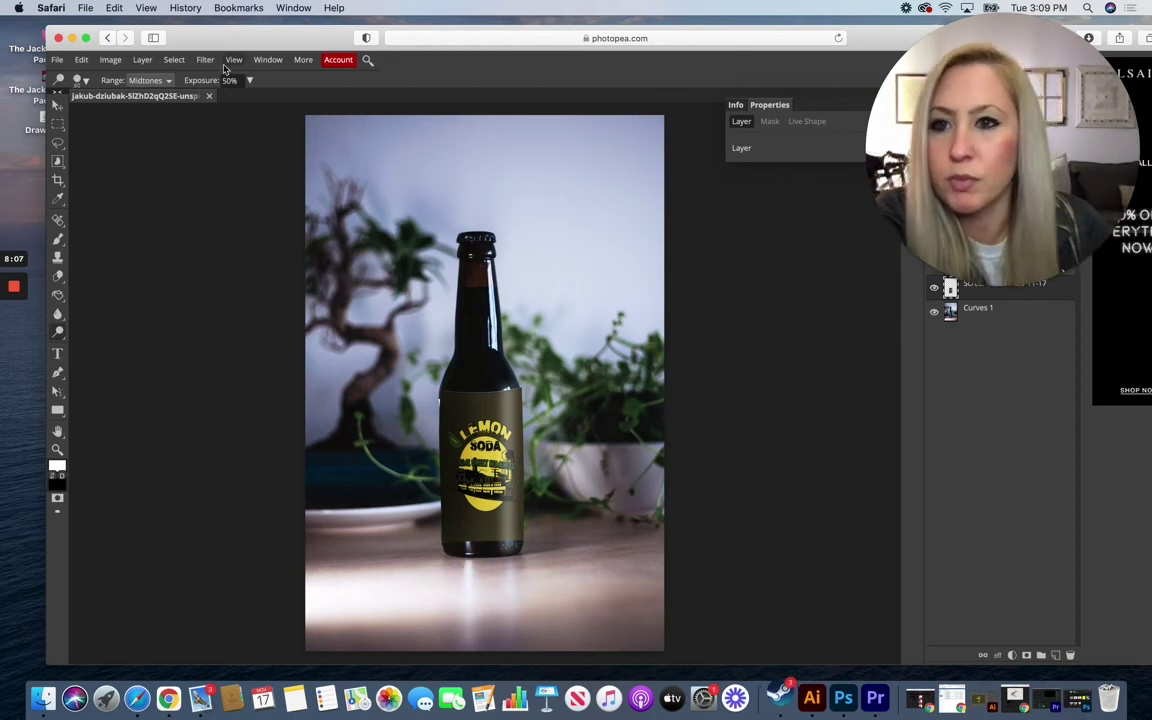
pyautogui.click(229, 80)
pyautogui.click(231, 80)
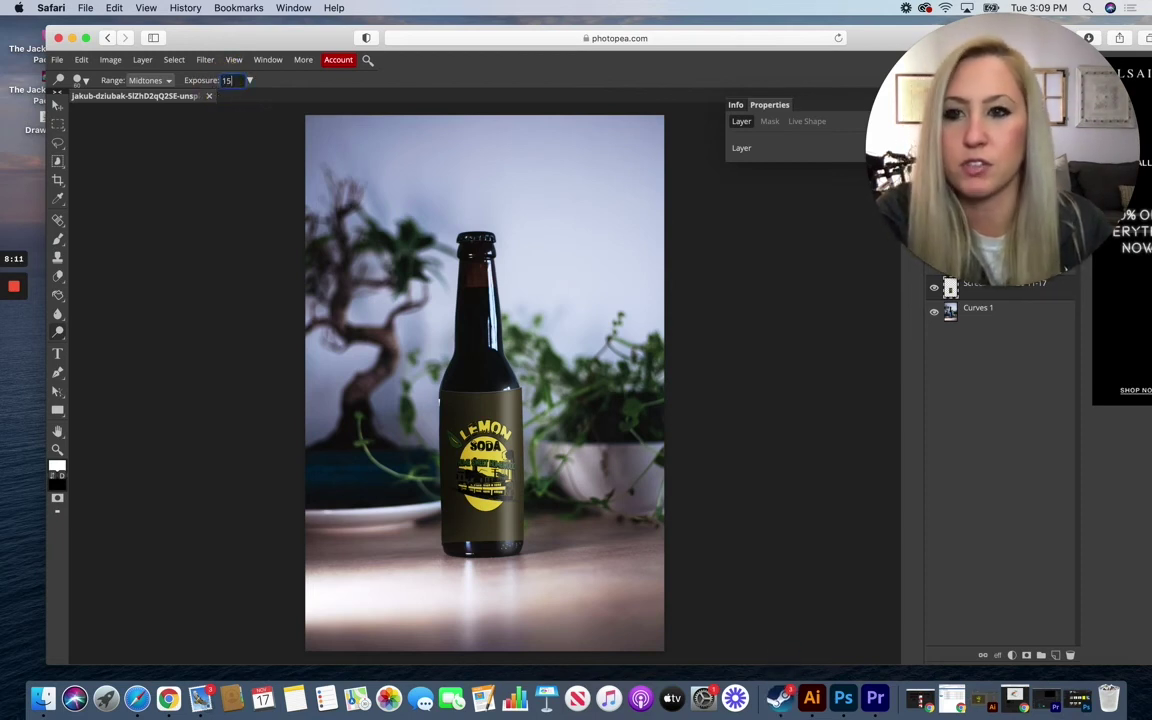
pyautogui.click(247, 80)
# Step: Check the brush settings, then dodge the lower part of the label
pyautogui.click(80, 80)
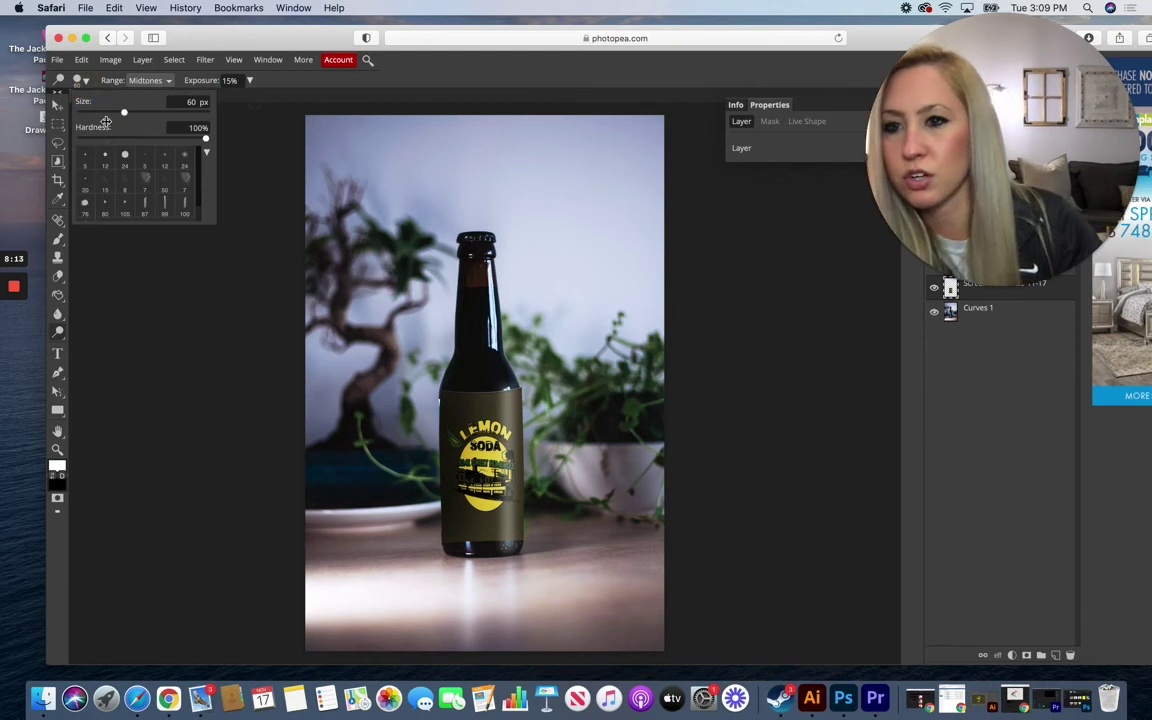
pyautogui.click(13, 310)
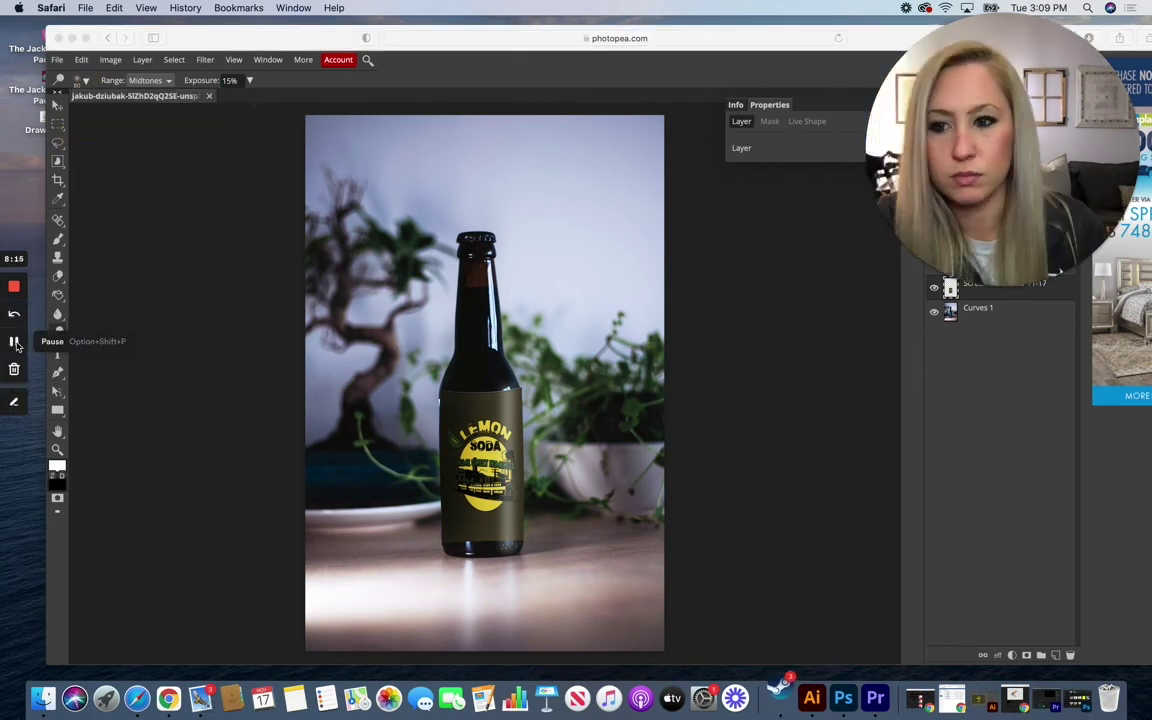
pyautogui.click(476, 533)
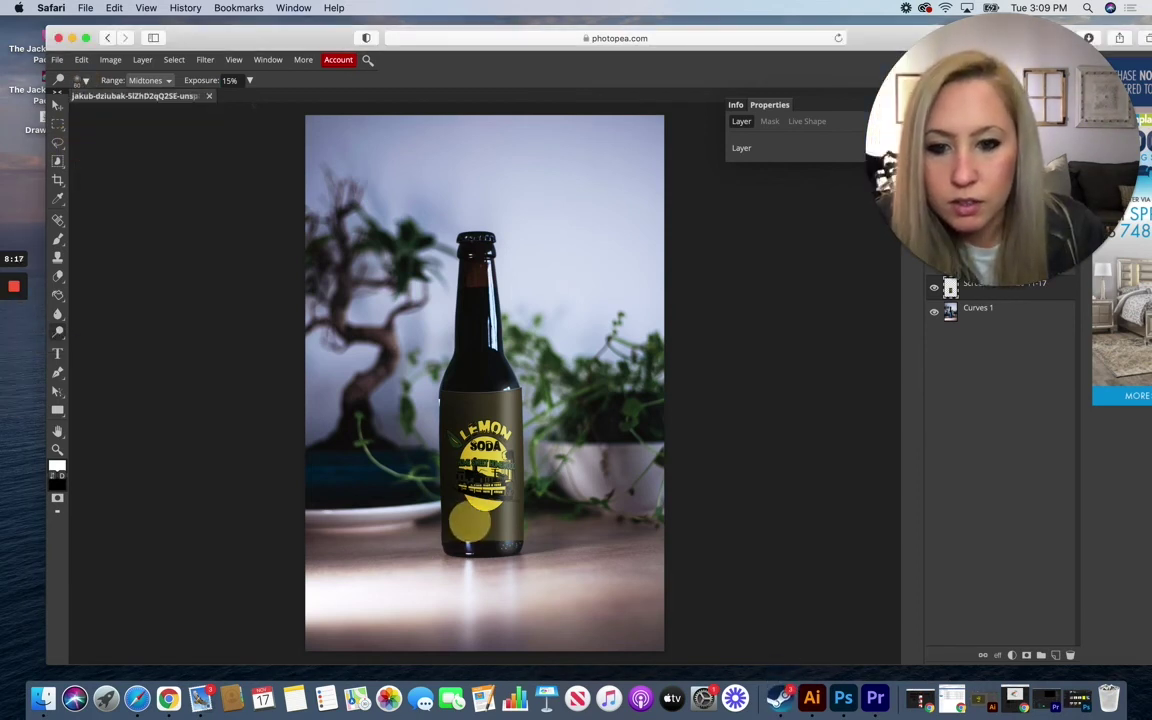
pyautogui.moveTo(460, 510)
pyautogui.mouseDown()
pyautogui.moveTo(482, 492)
pyautogui.moveTo(478, 463)
pyautogui.moveTo(470, 528)
pyautogui.mouseUp()
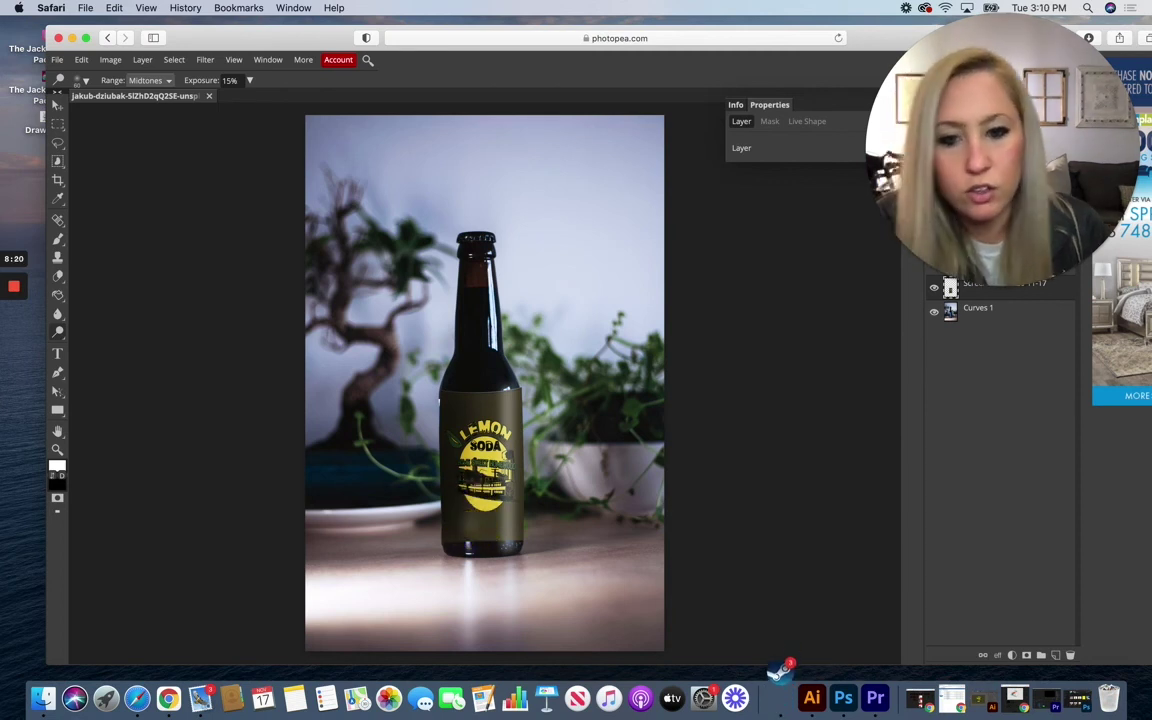
# Step: Zoom in and dodge the label's upper right around the 'ON' of LEMON
pyautogui.press('super+equal')
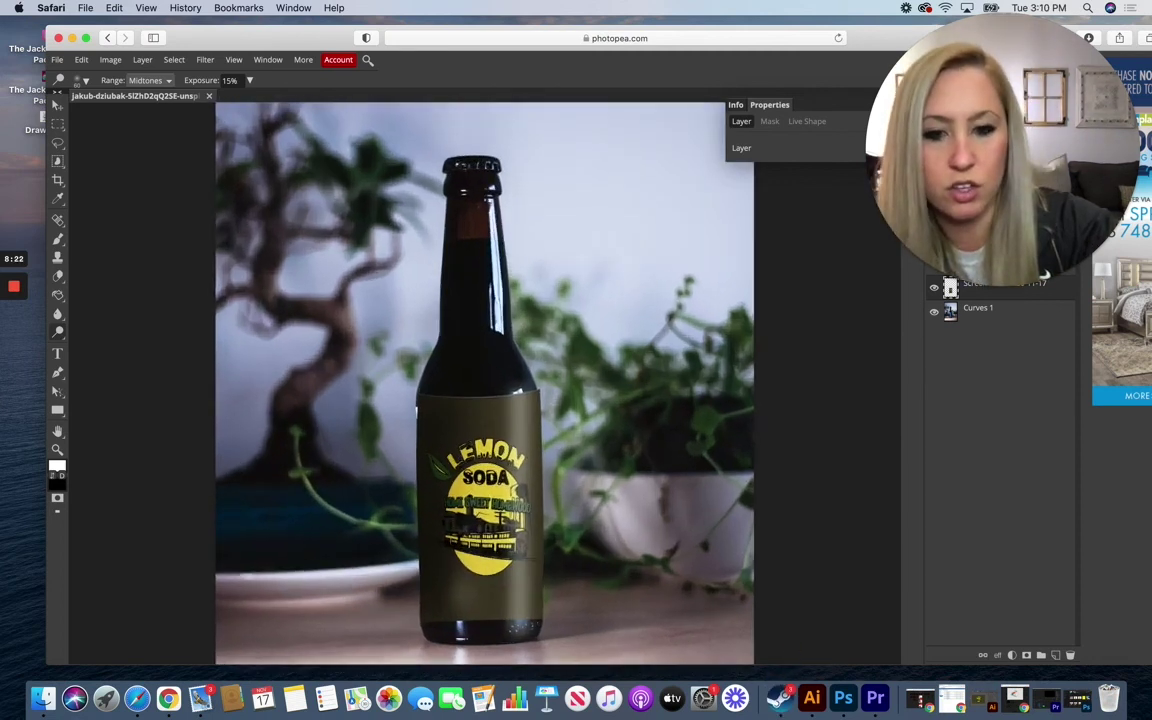
pyautogui.scroll(-3, 704, 612)
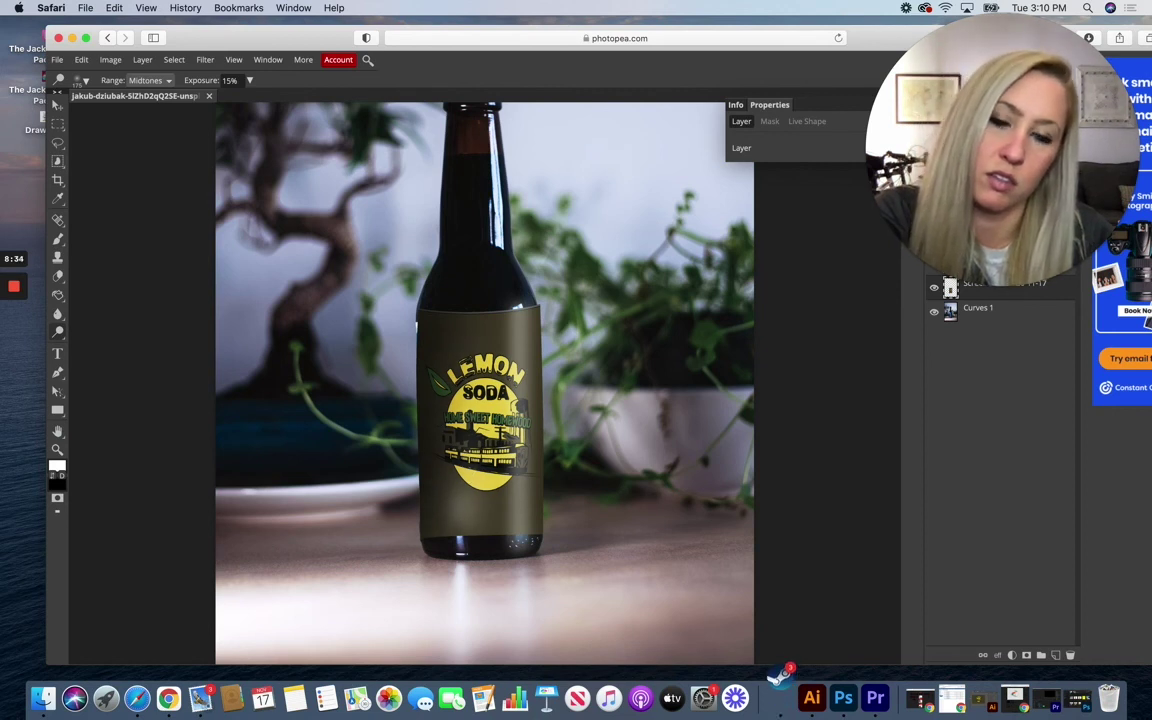
pyautogui.moveTo(500, 360)
pyautogui.mouseDown()
pyautogui.moveTo(513, 313)
pyautogui.moveTo(512, 366)
pyautogui.mouseUp()
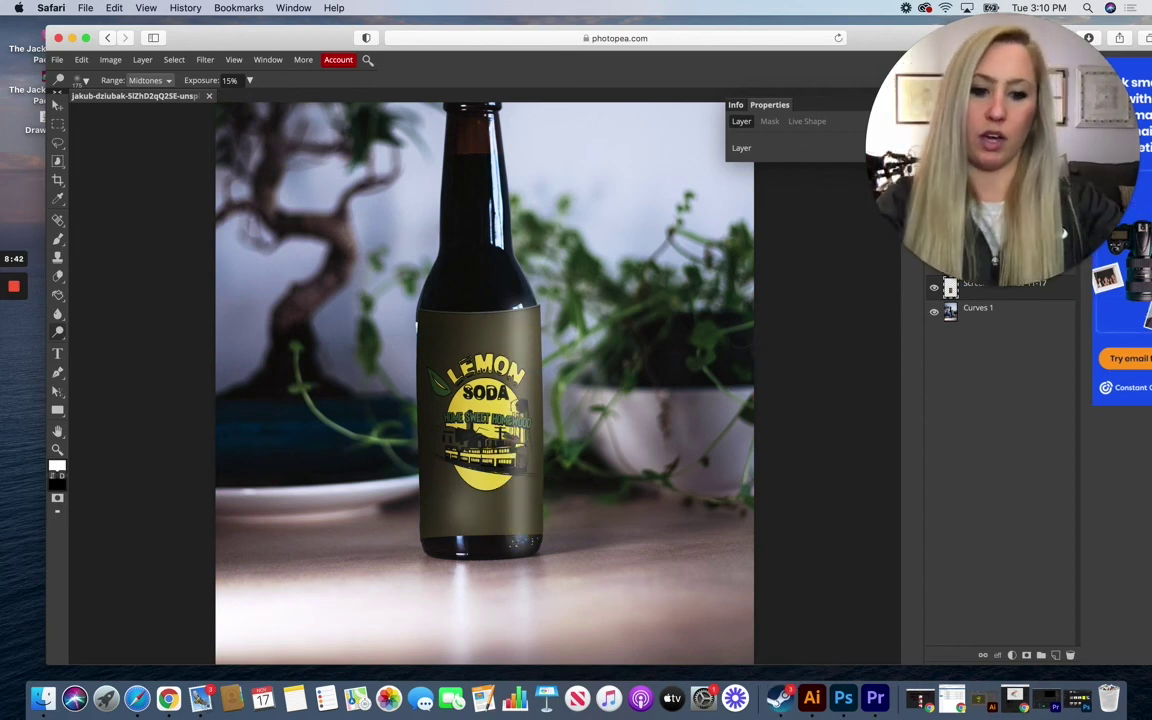
pyautogui.scroll(-3, 484, 383)
pyautogui.scroll(1, 484, 383)
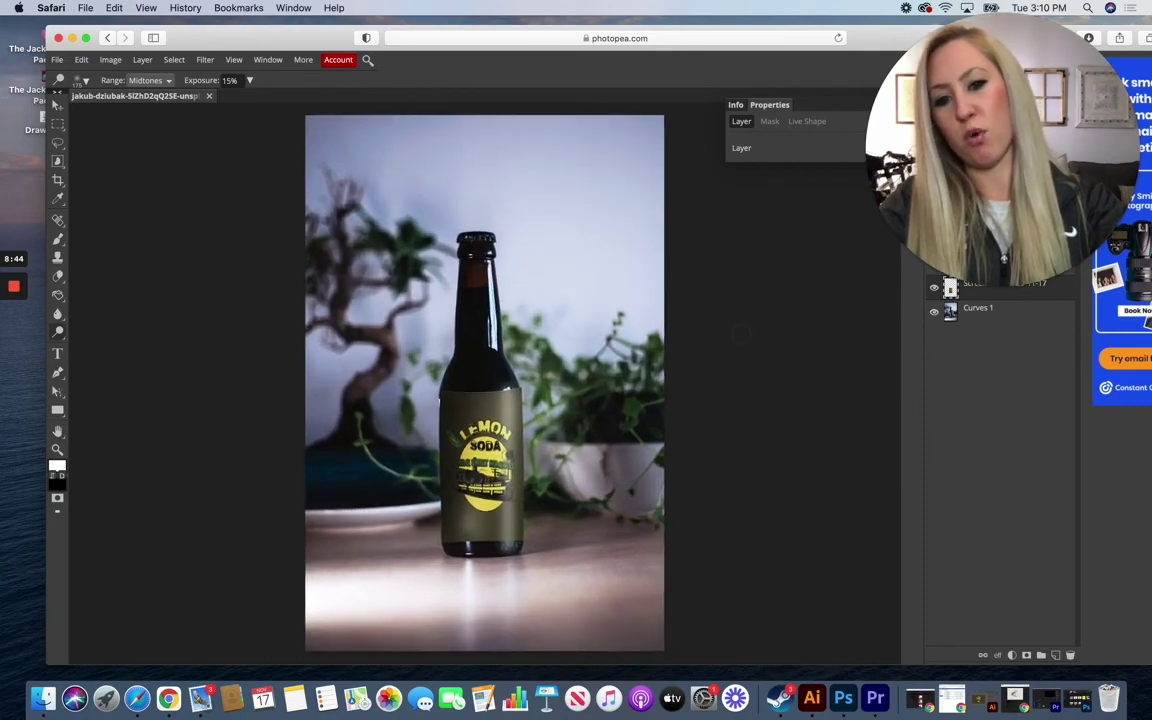